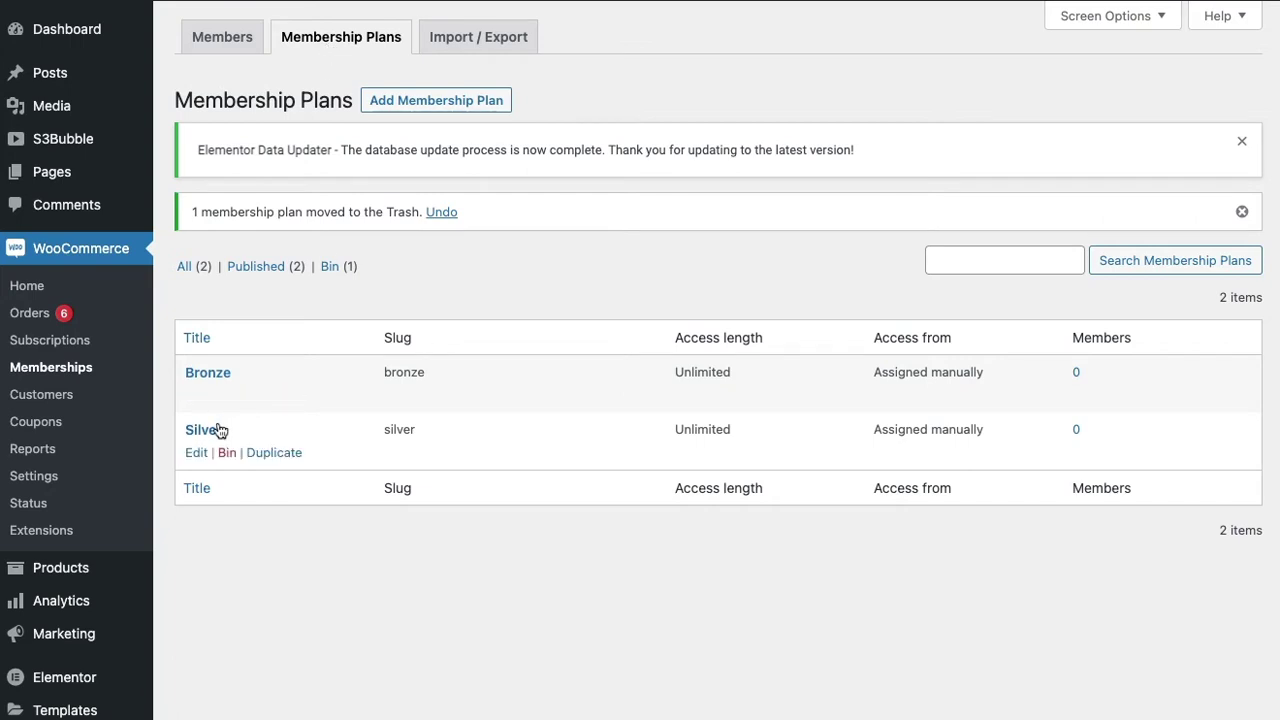
- Check the empty Members list, then go to the All Products list
{"action": "left_click", "coordinate": [221, 37]}
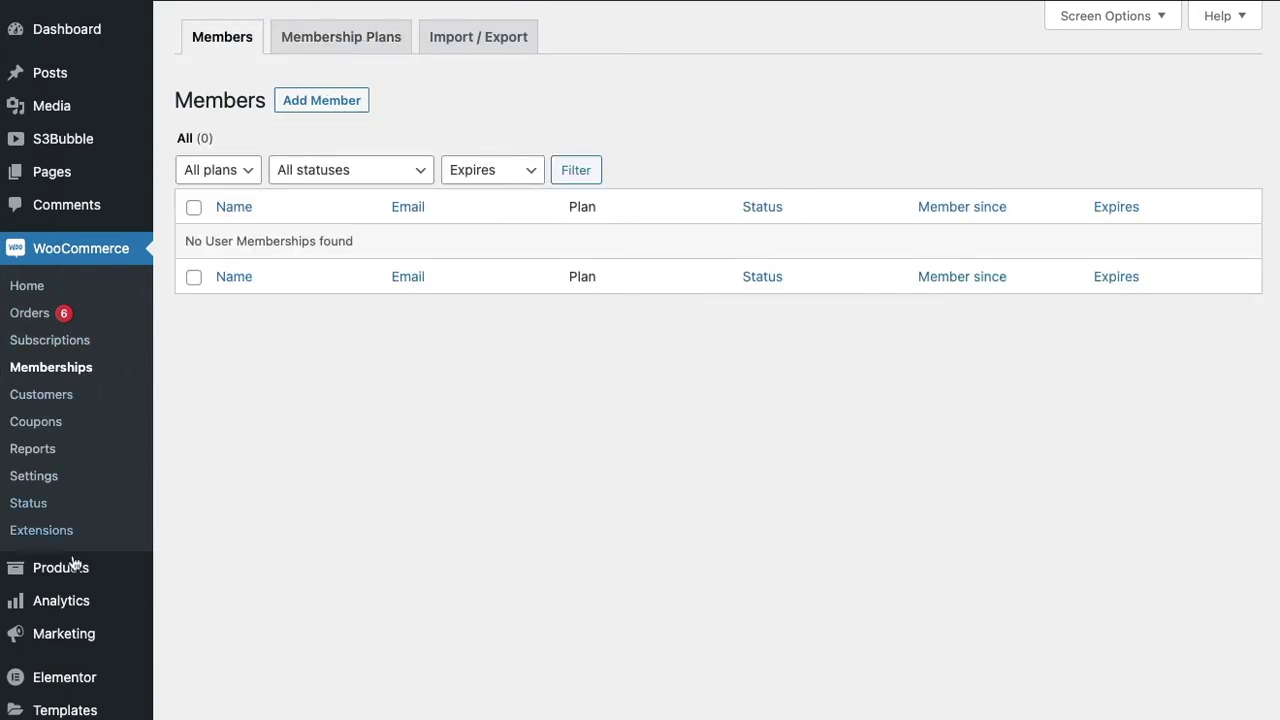
{"action": "left_click", "coordinate": [71, 344]}
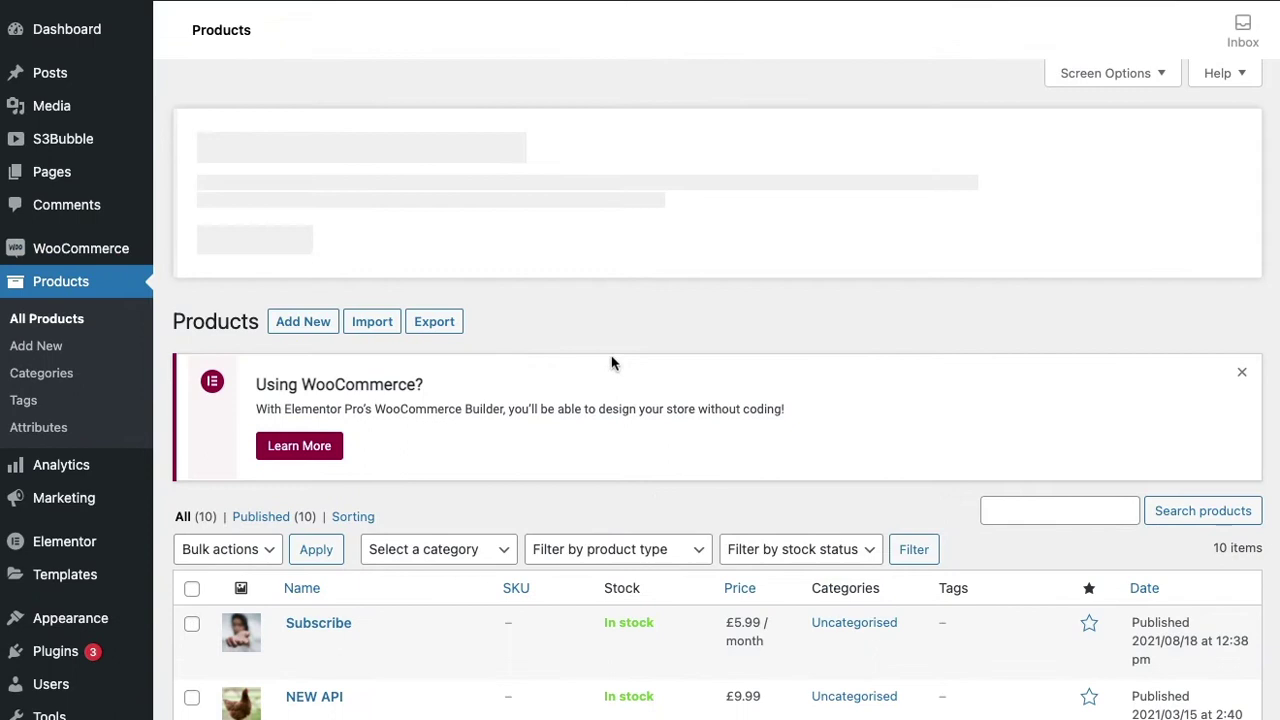
- Create a product titled 'Subscribe to gold plan' as a simple subscription at 4.99 per month
{"action": "left_click", "coordinate": [326, 322]}
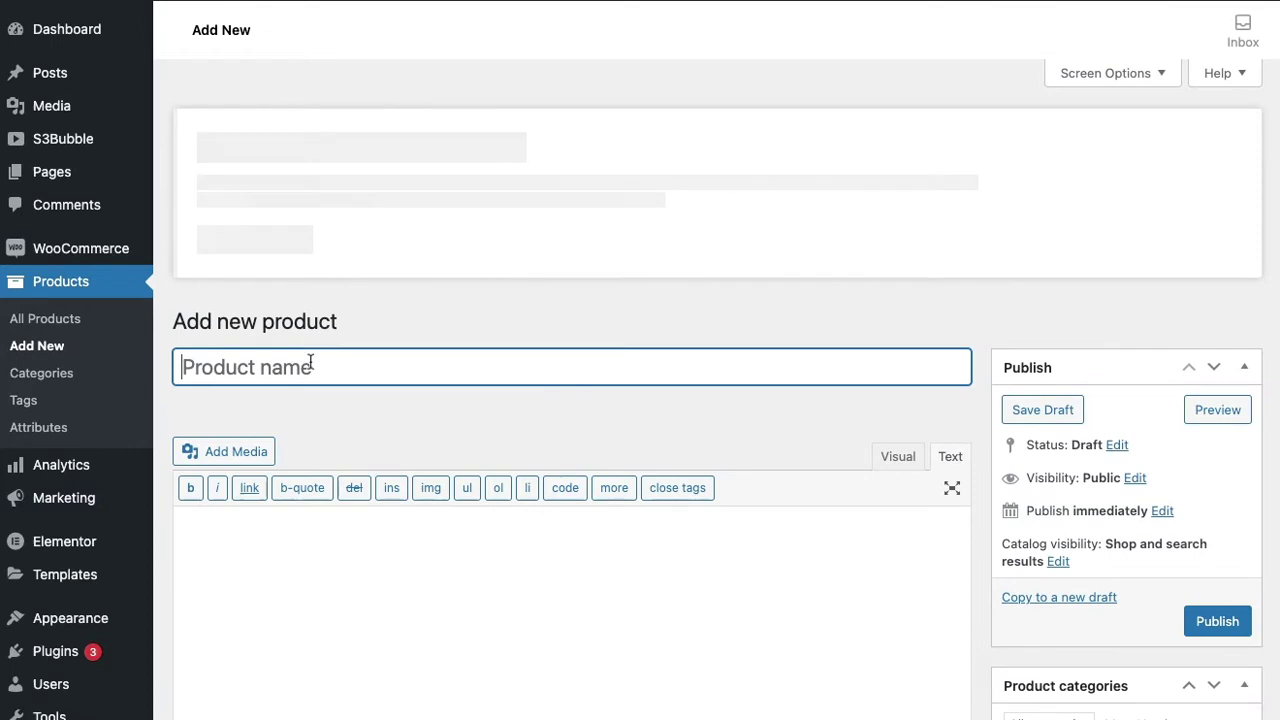
{"action": "left_click", "coordinate": [310, 362]}
{"action": "type", "text": "Subscribe"}
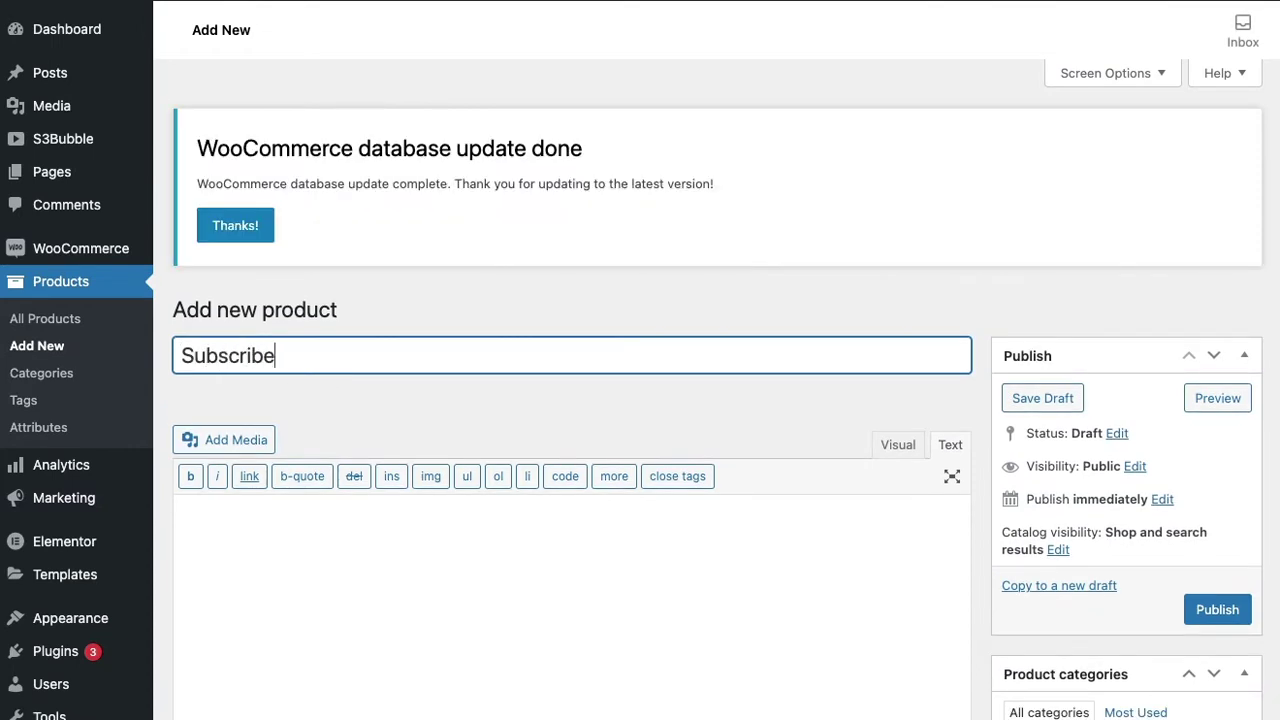
{"action": "type", "text": " to gold"}
{"action": "type", "text": " plan"}
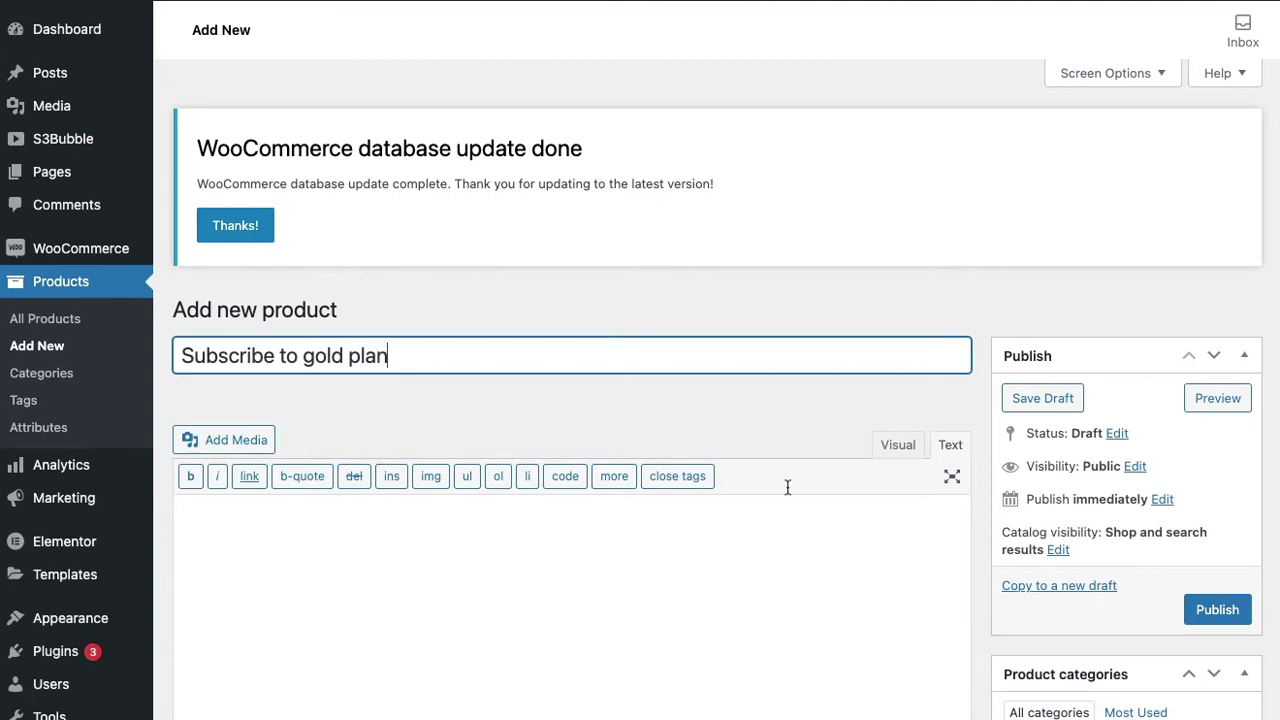
{"action": "scroll", "coordinate": [1160, 462], "scroll_direction": "down", "scroll_amount": 2}
{"action": "scroll", "coordinate": [1165, 462], "scroll_direction": "down", "scroll_amount": 6}
{"action": "scroll", "coordinate": [1165, 462], "scroll_direction": "up", "scroll_amount": 3}
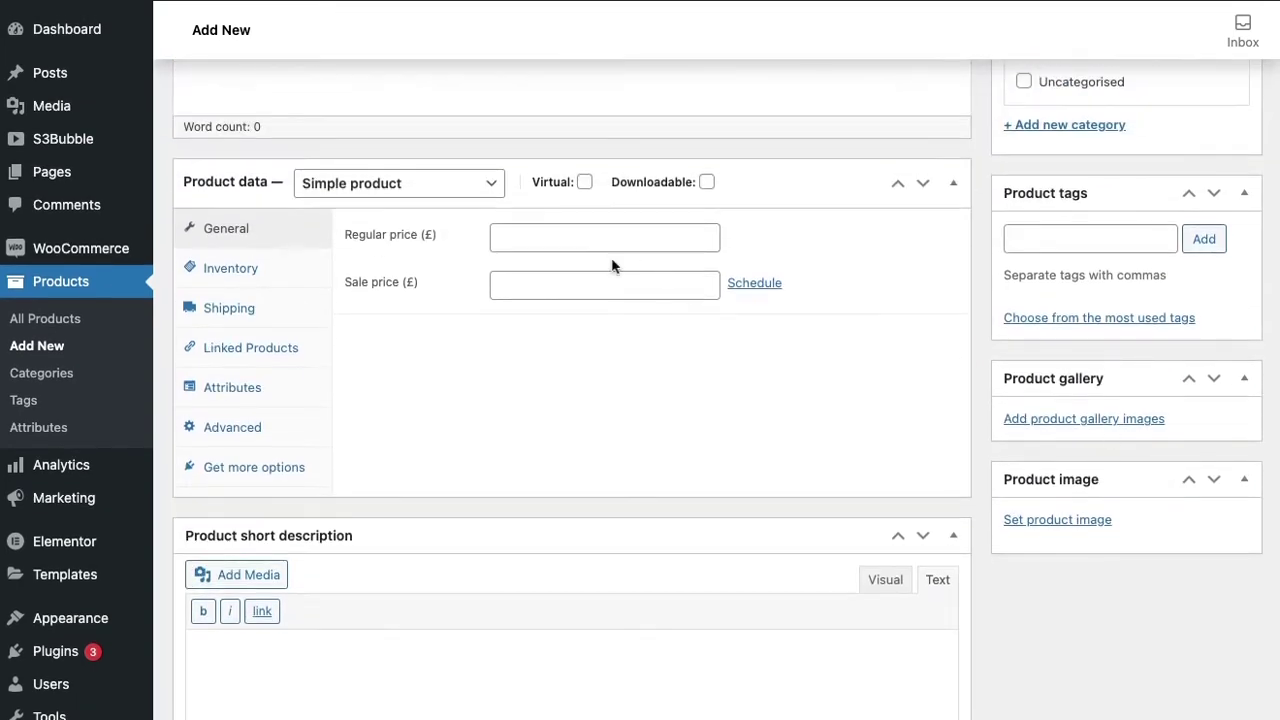
{"action": "left_click", "coordinate": [590, 240]}
{"action": "type", "text": "4.99"}
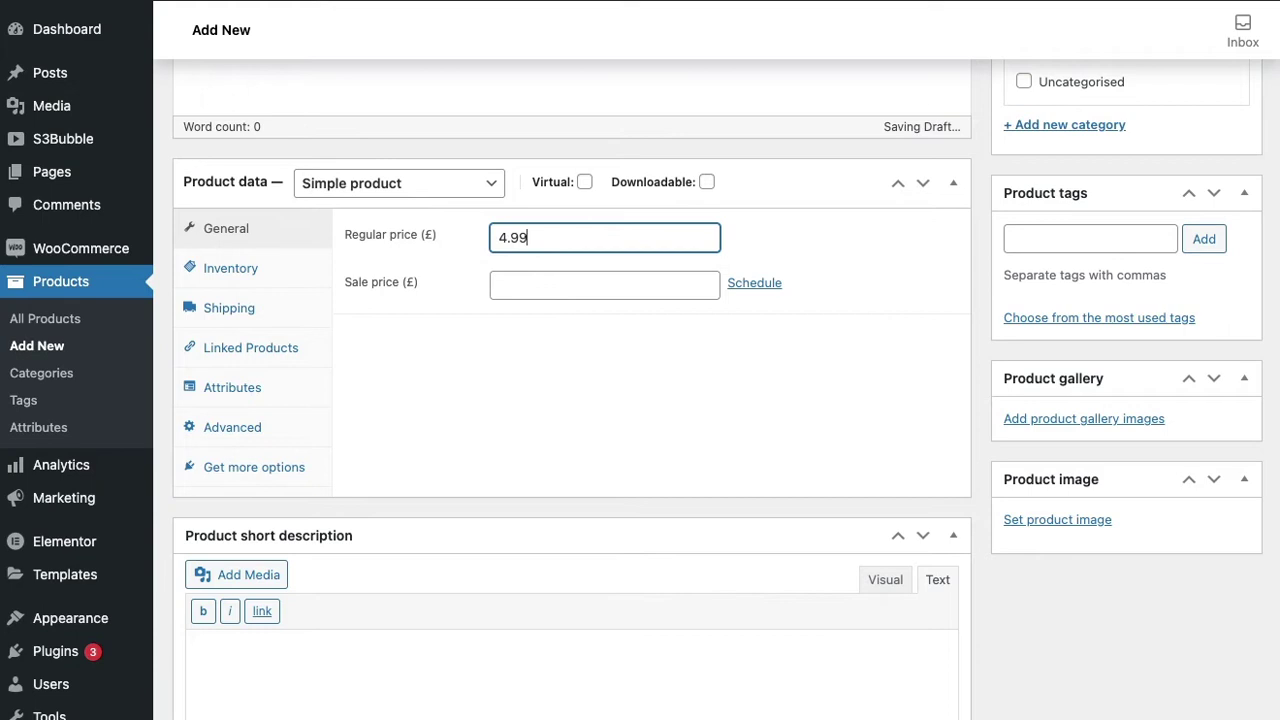
{"action": "left_click", "coordinate": [422, 183]}
{"action": "left_click", "coordinate": [406, 272]}
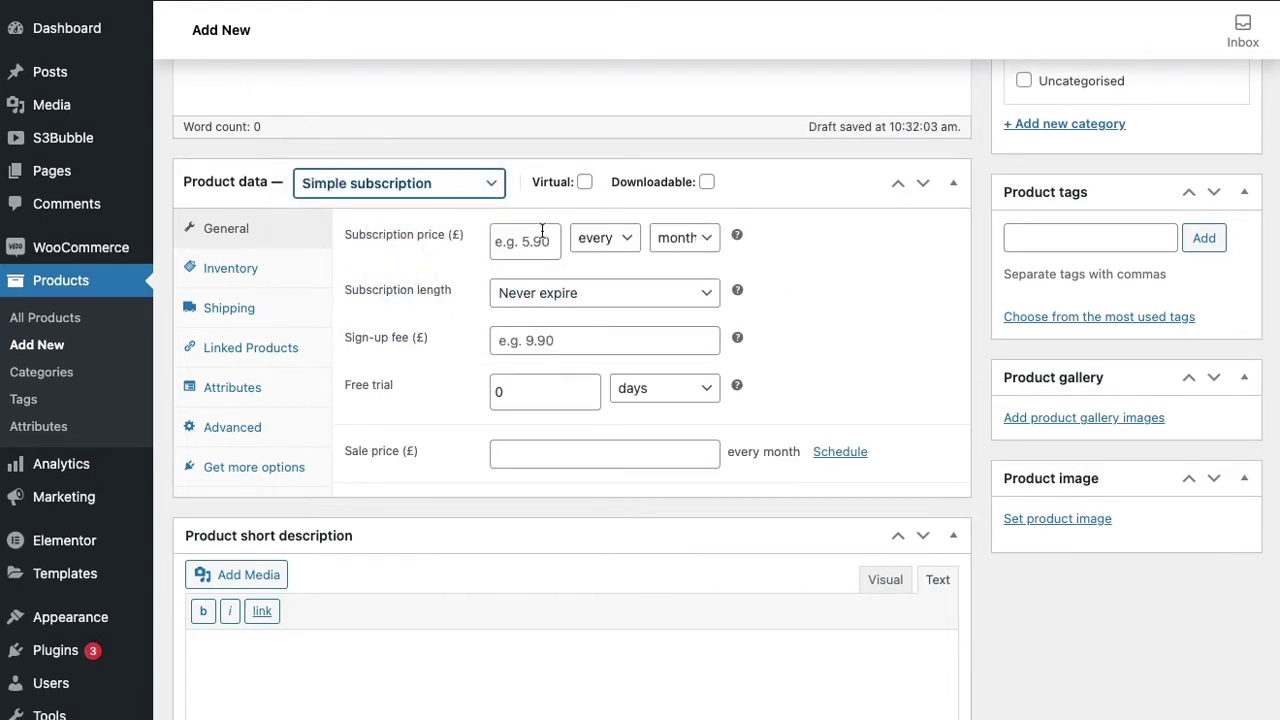
{"action": "left_click", "coordinate": [542, 240]}
{"action": "type", "text": "4.99"}
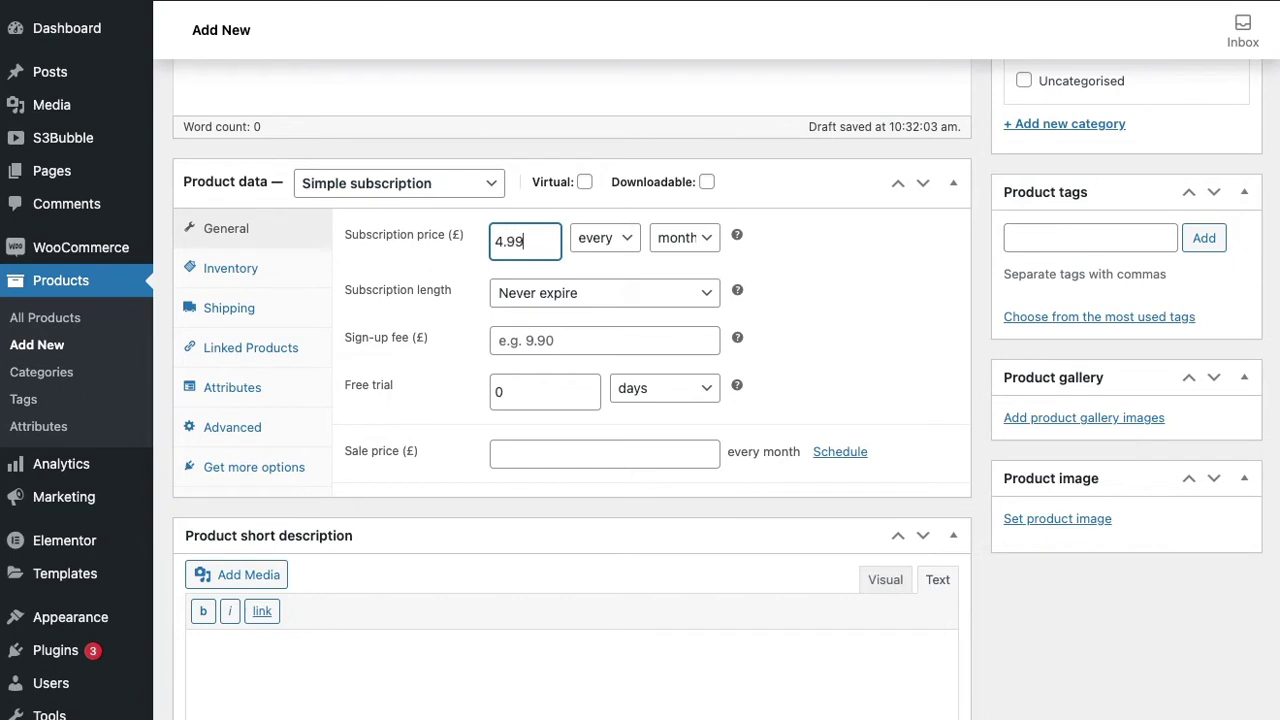
{"action": "left_click", "coordinate": [462, 268]}
- Add a short sign-up description to the gold plan product and publish it
{"action": "left_click", "coordinate": [428, 712]}
{"action": "type", "text": "ign up y"}
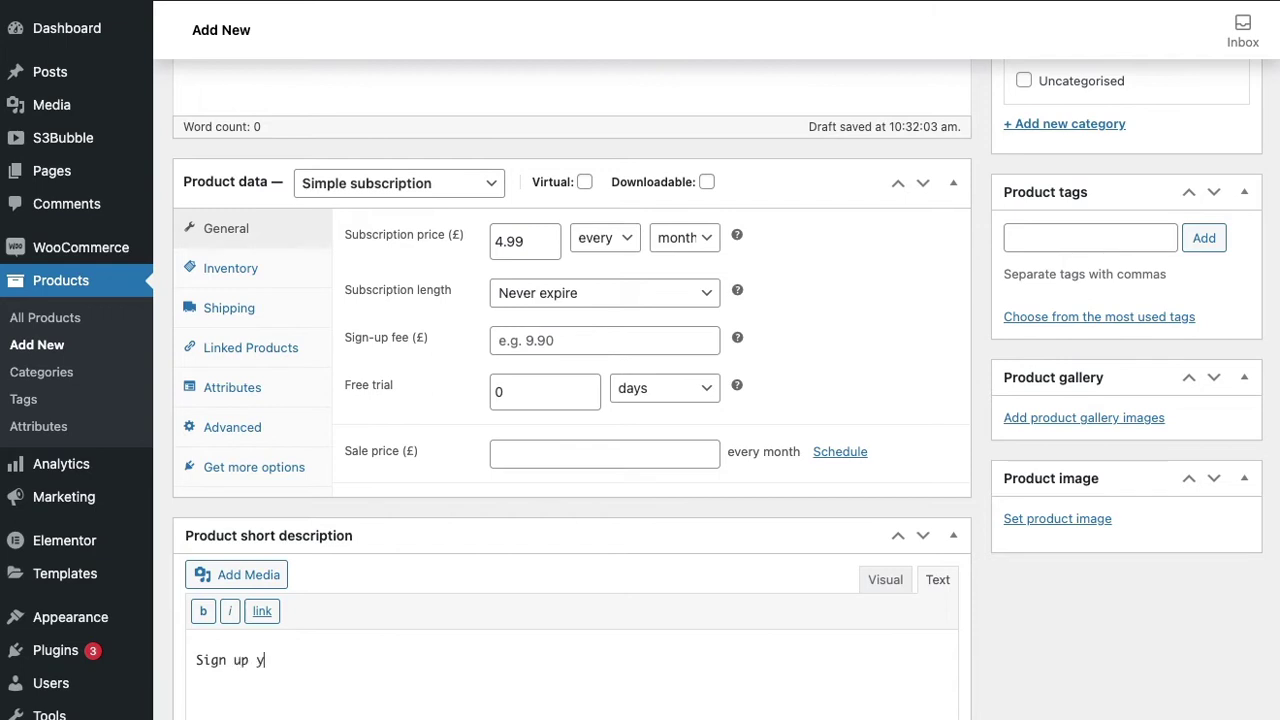
{"action": "key", "text": "BackSpace"}
{"action": "type", "text": "to "}
{"action": "type", "text": "out"}
{"action": "key", "text": "BackSpace"}
{"action": "key", "text": "BackSpace"}
{"action": "key", "text": "BackSpace"}
{"action": "type", "text": "d plan."}
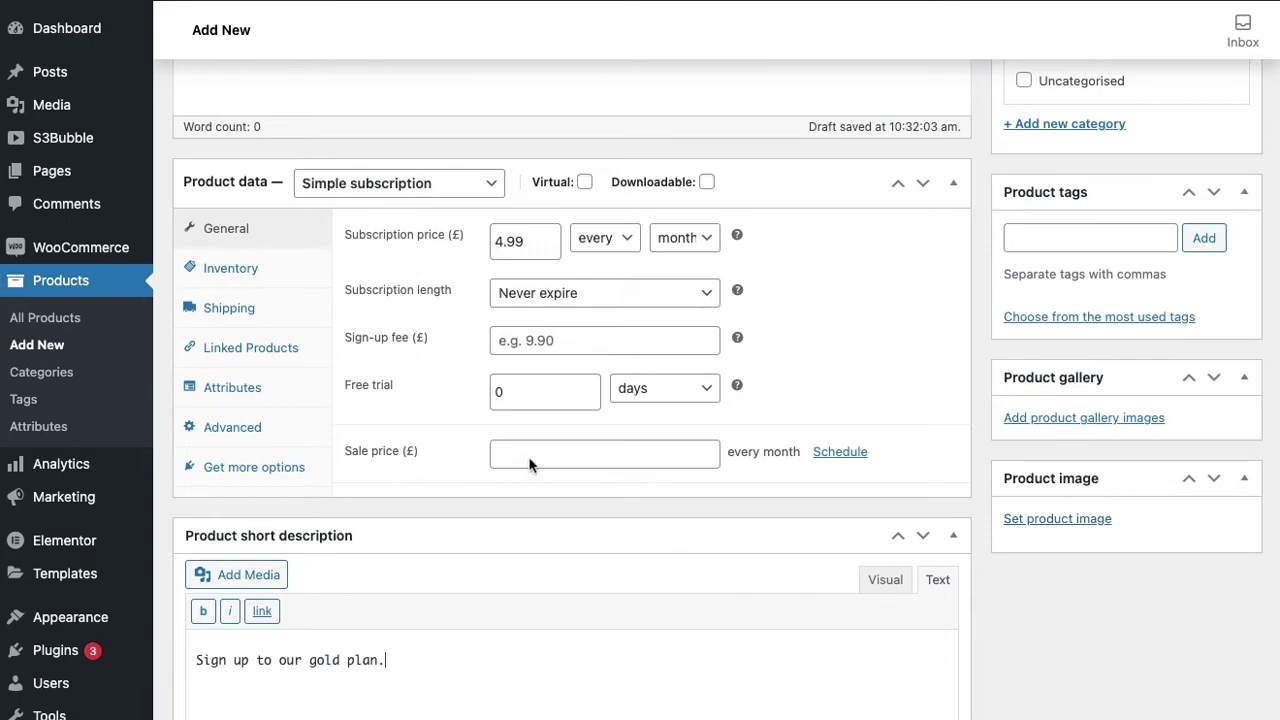
{"action": "scroll", "coordinate": [669, 428], "scroll_direction": "up", "scroll_amount": 10}
{"action": "left_click", "coordinate": [1220, 609]}
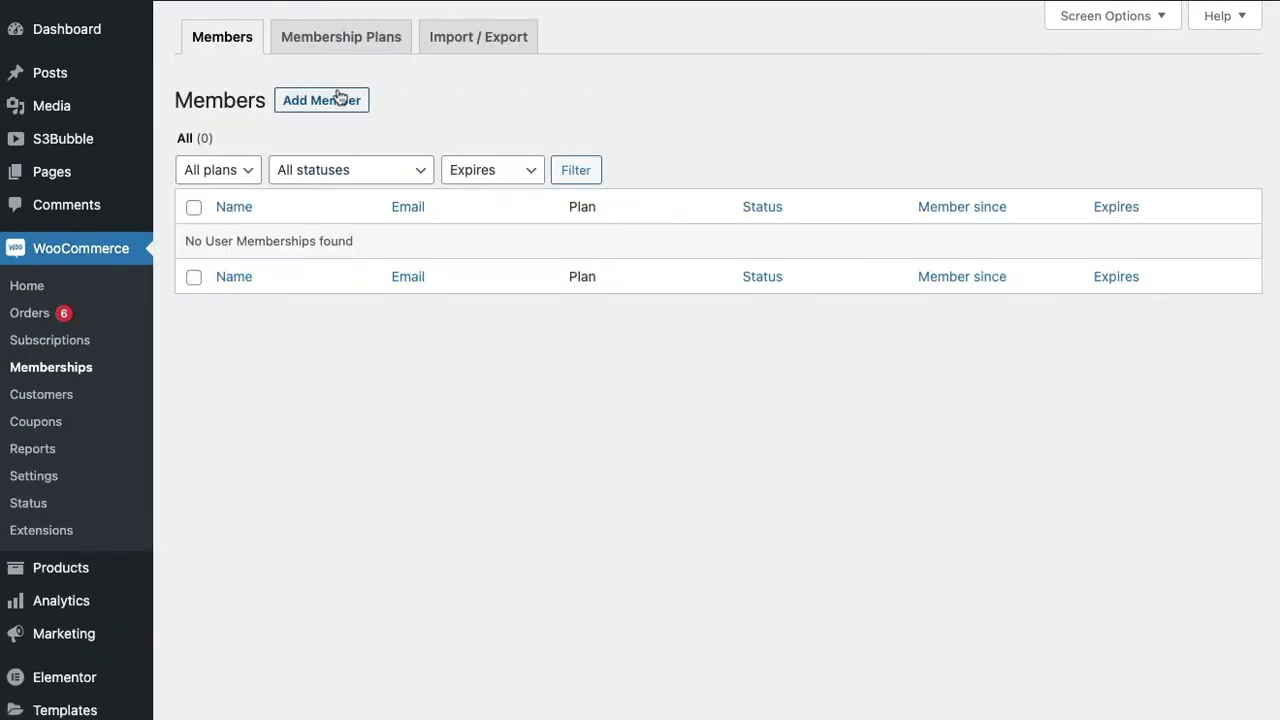
- Publish a 'Gold' plan granted on purchase of the 'Subscribe to gold plan' product
{"action": "left_click", "coordinate": [342, 45]}
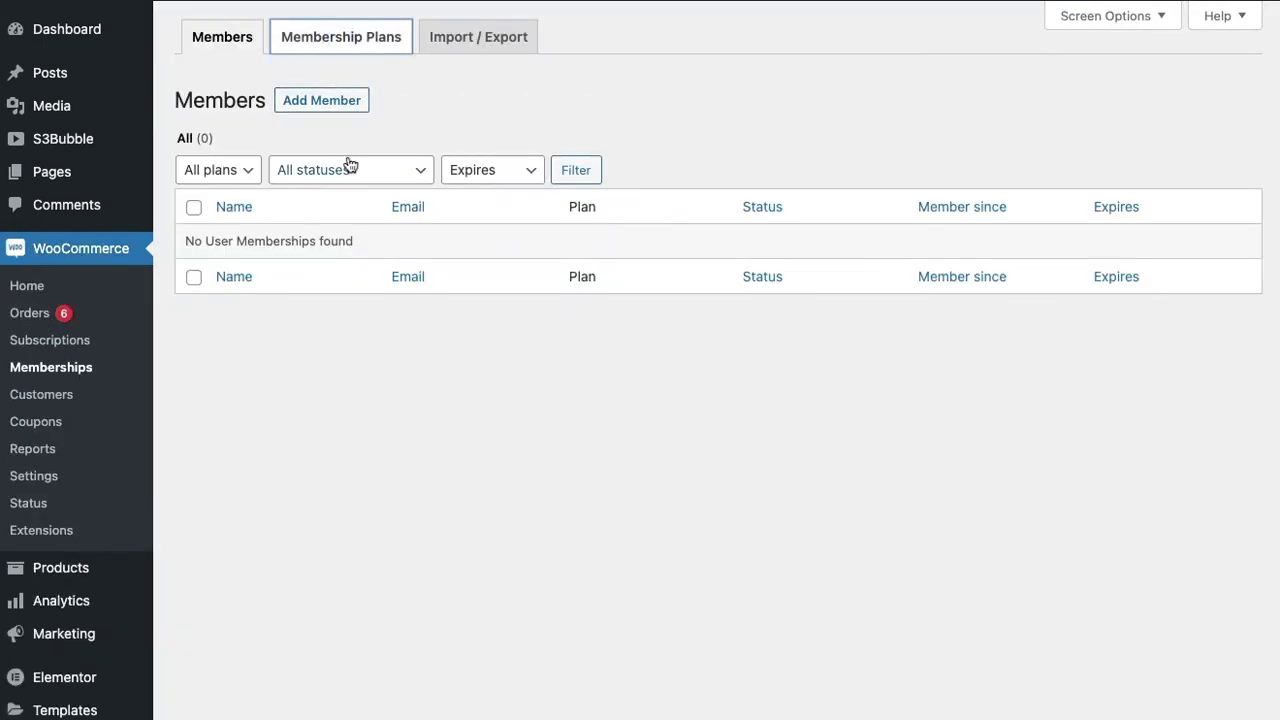
{"action": "left_click", "coordinate": [407, 110]}
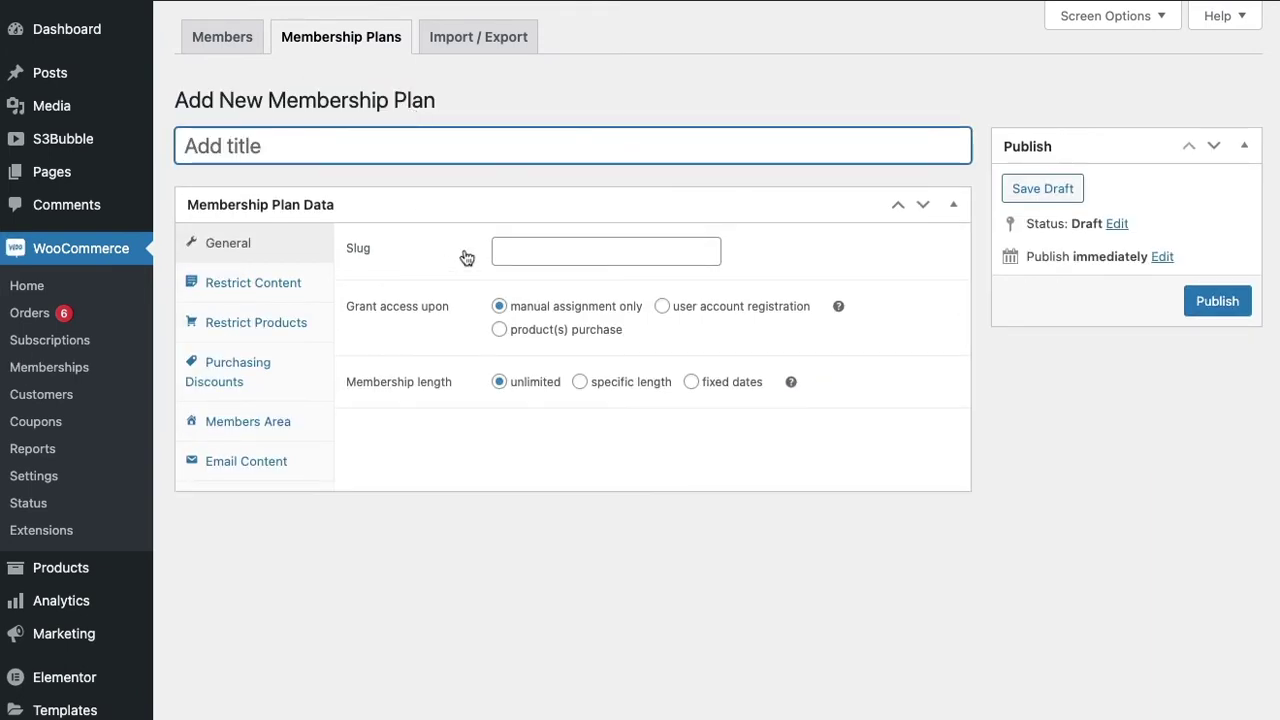
{"action": "type", "text": "G"}
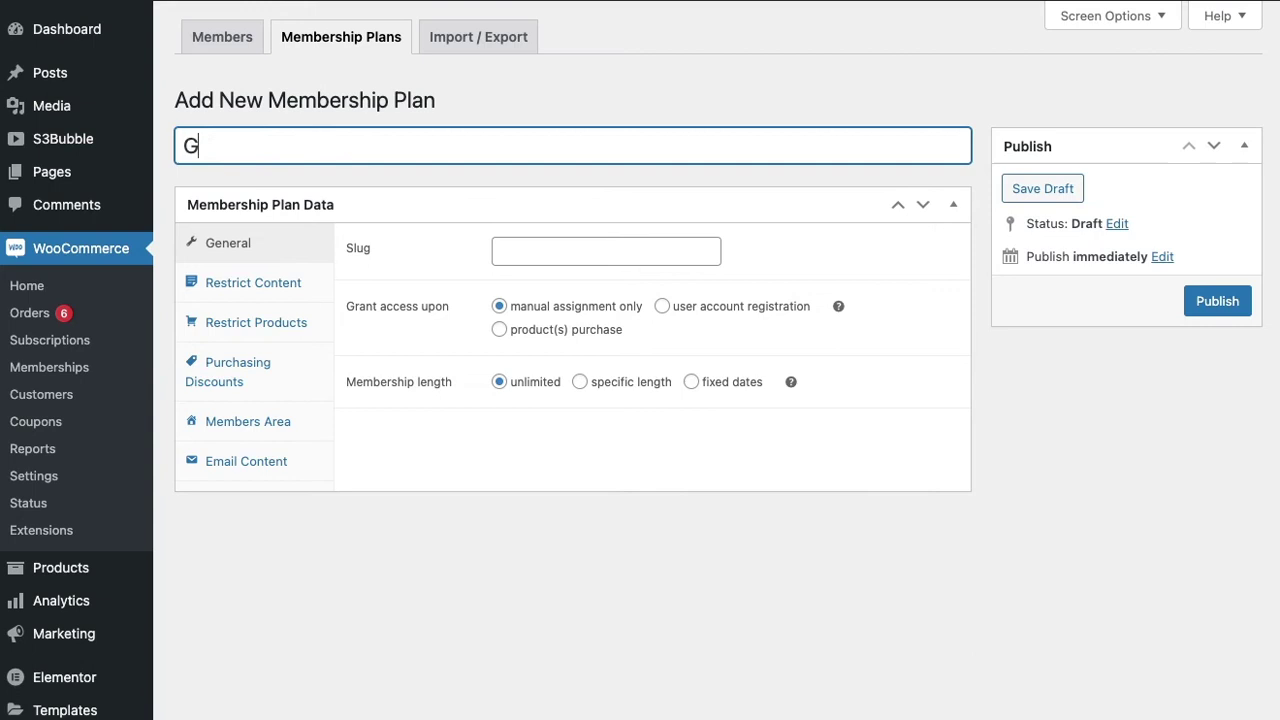
{"action": "type", "text": "old"}
{"action": "left_click", "coordinate": [499, 331]}
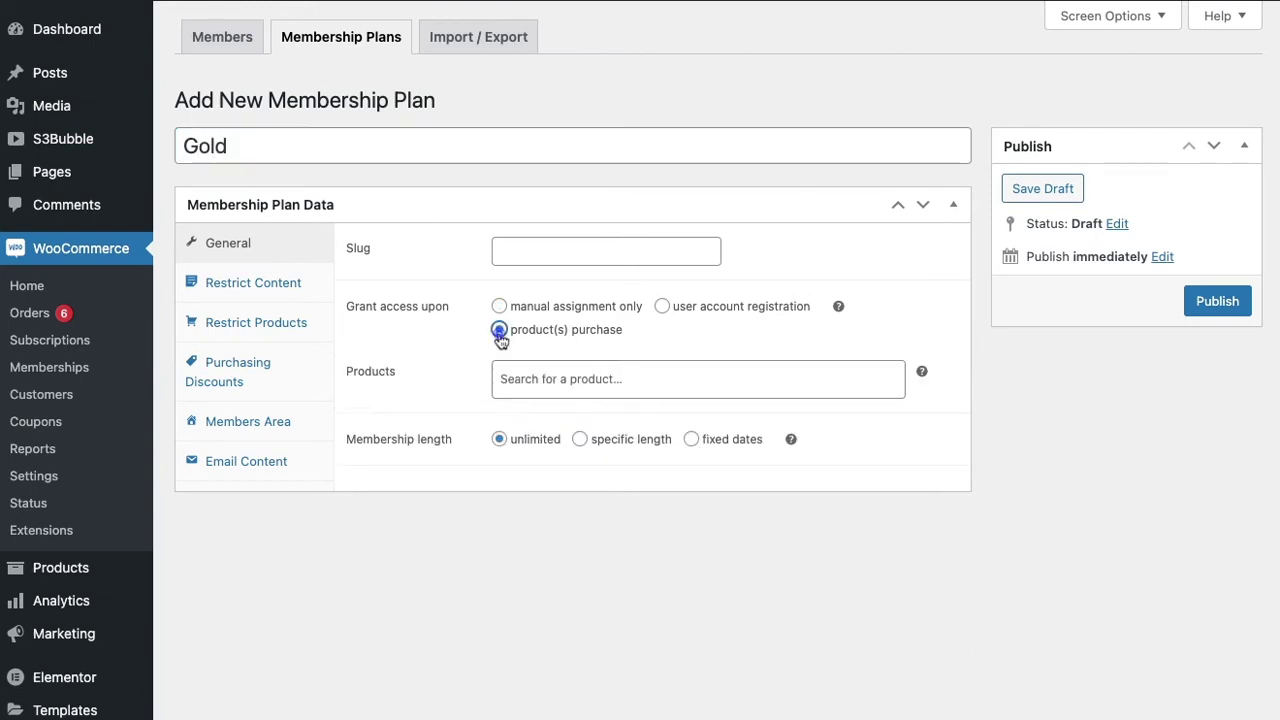
{"action": "left_click", "coordinate": [583, 381]}
{"action": "type", "text": "g"}
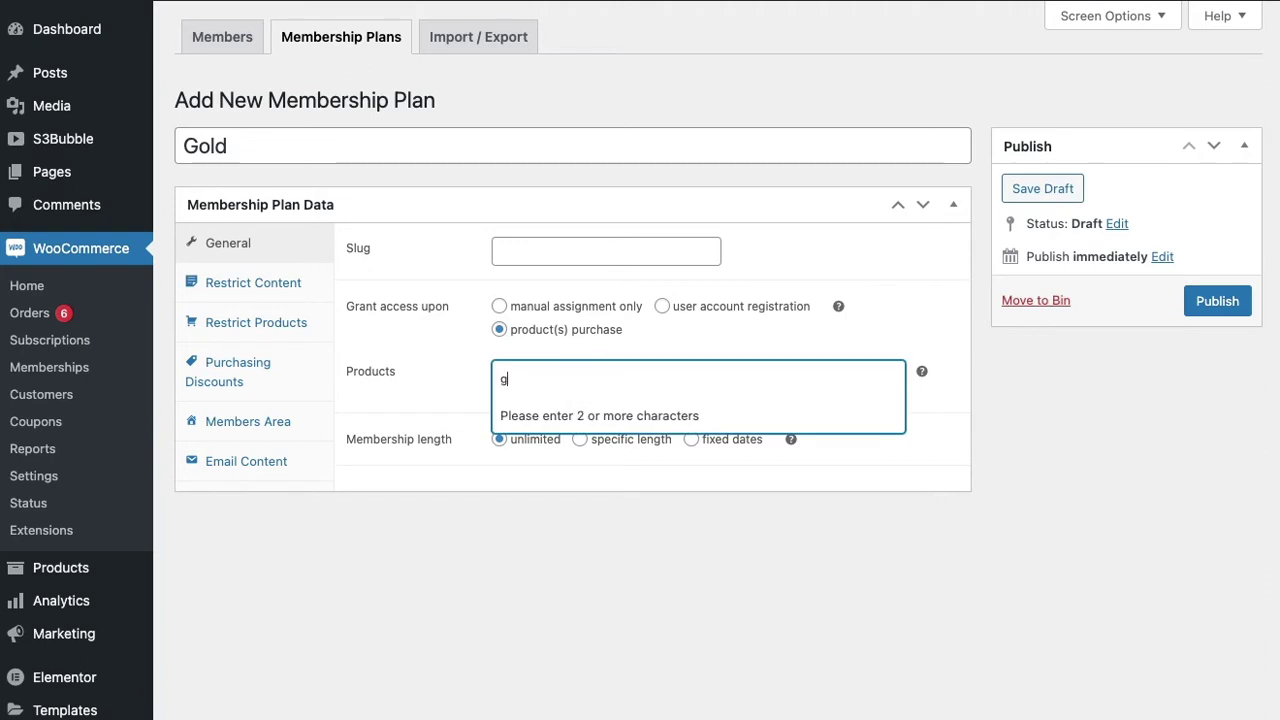
{"action": "type", "text": "old"}
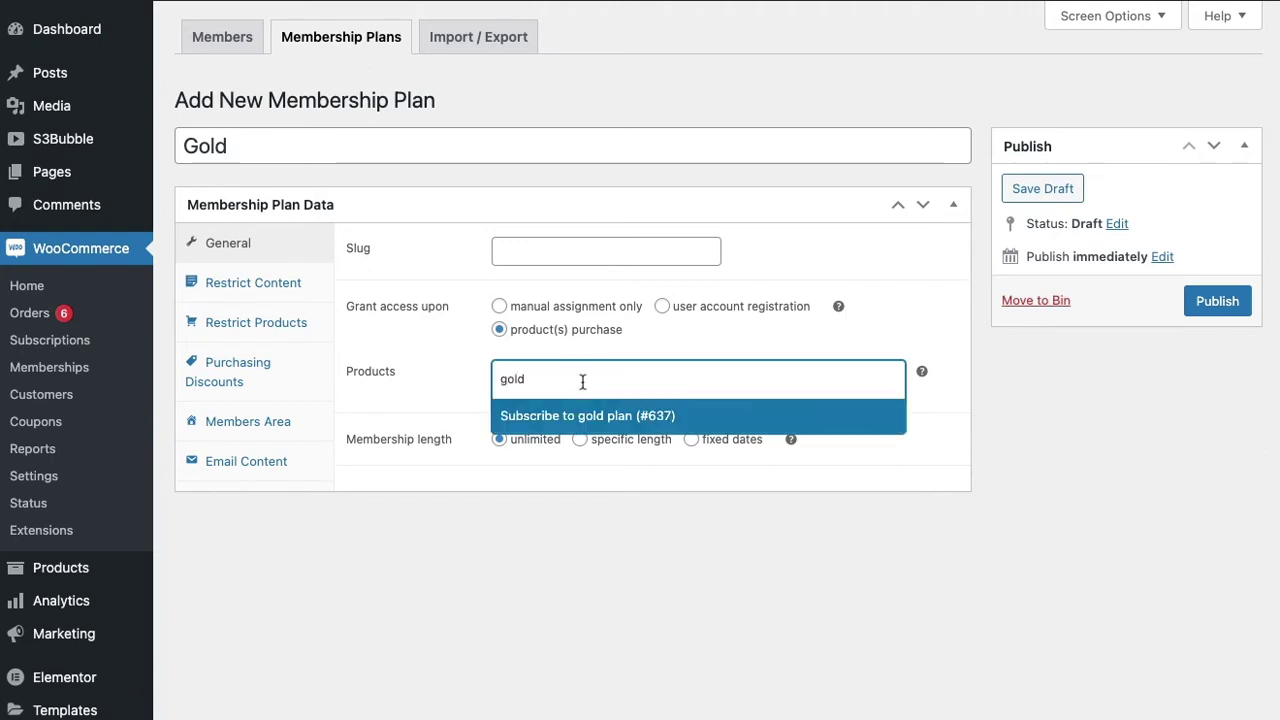
{"action": "left_click", "coordinate": [585, 424]}
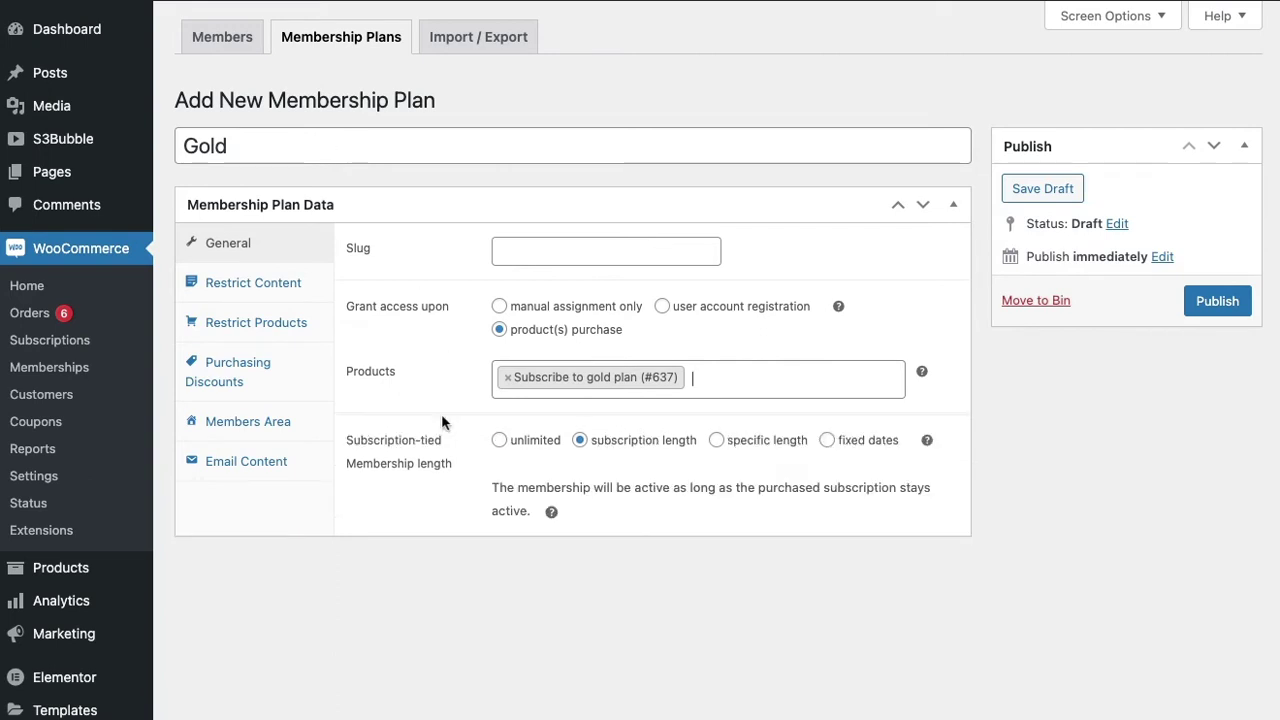
{"action": "left_click", "coordinate": [1209, 310]}
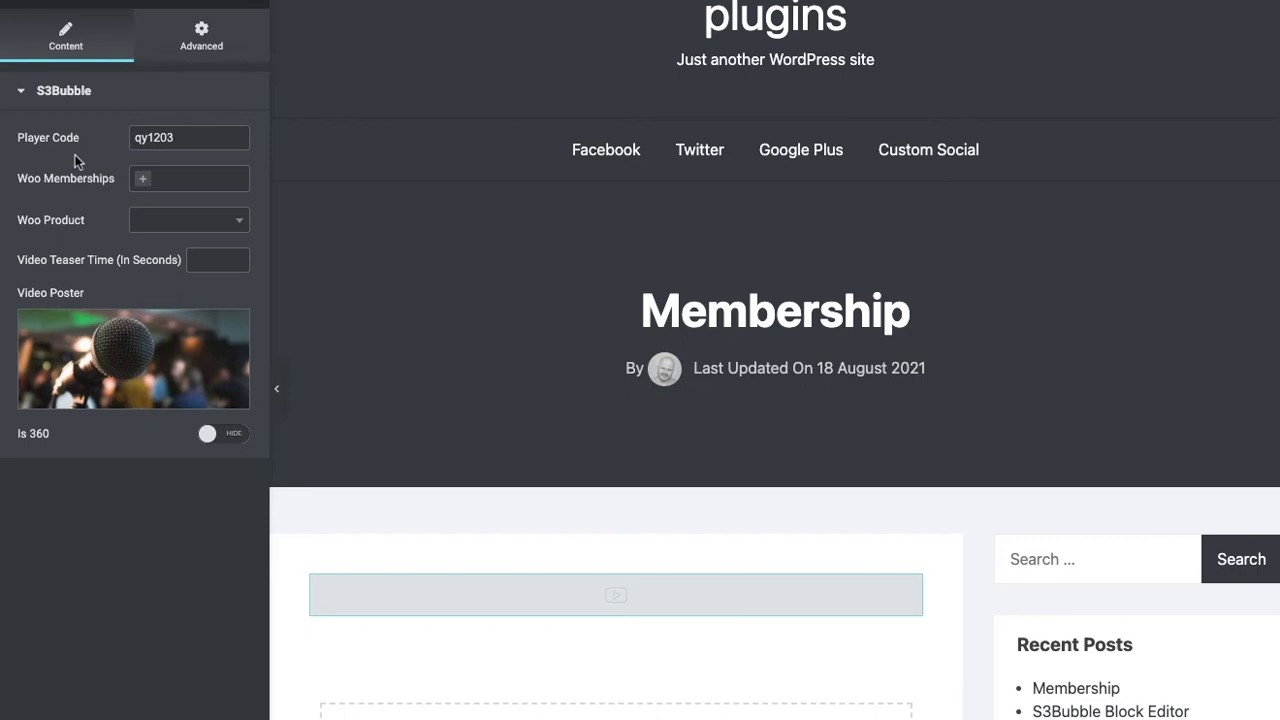
- Add Silver and Bronze to the S3Bubble widget's Woo Memberships field
{"action": "left_click", "coordinate": [142, 178]}
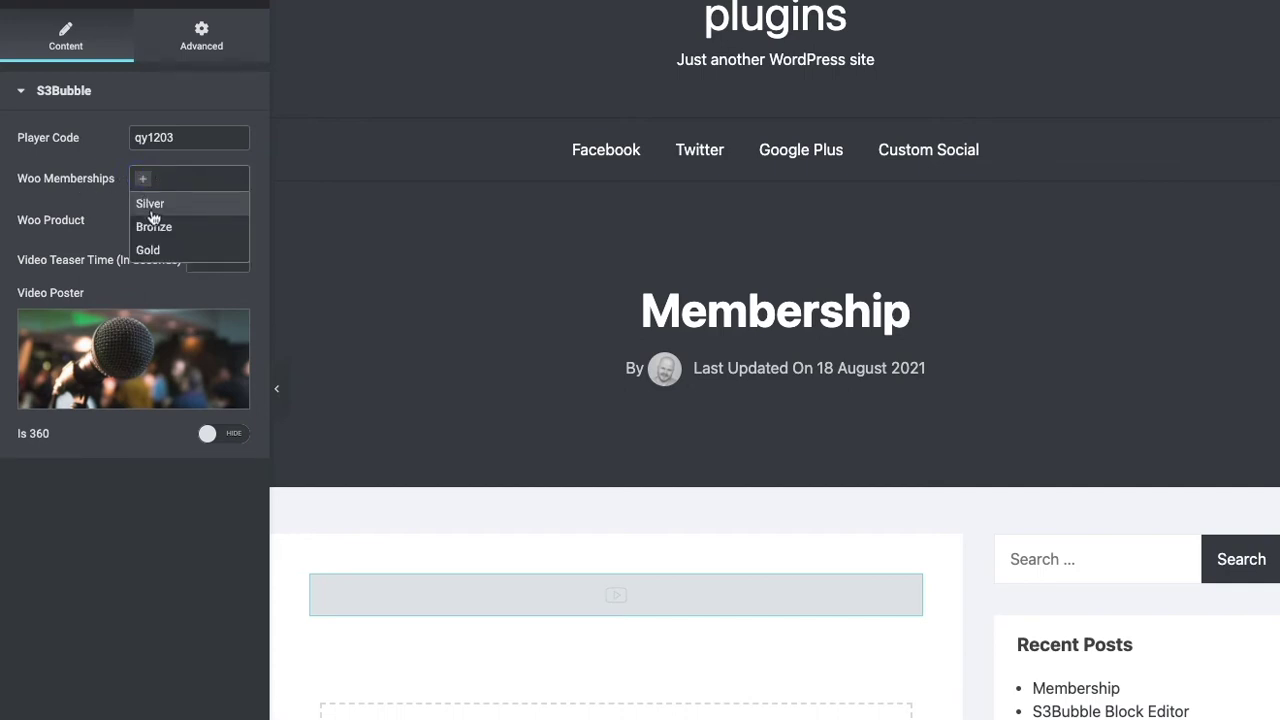
{"action": "left_click", "coordinate": [153, 213]}
{"action": "left_click", "coordinate": [184, 179]}
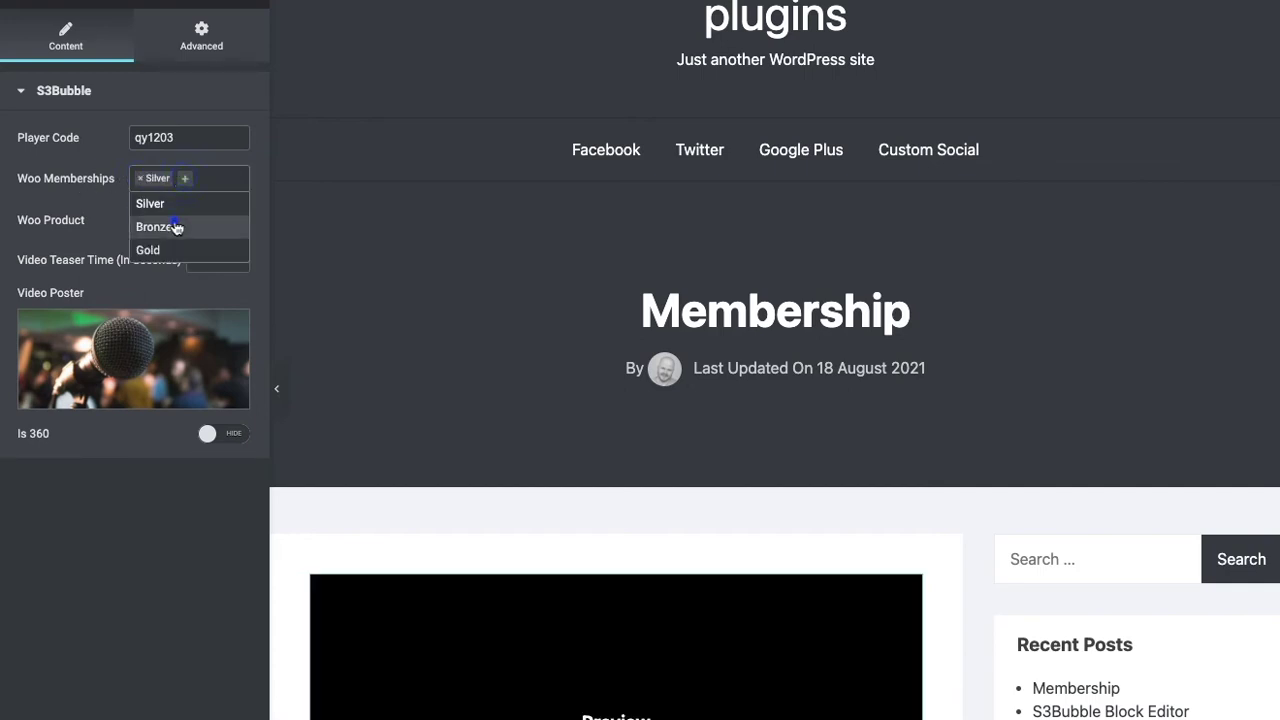
{"action": "left_click", "coordinate": [176, 228]}
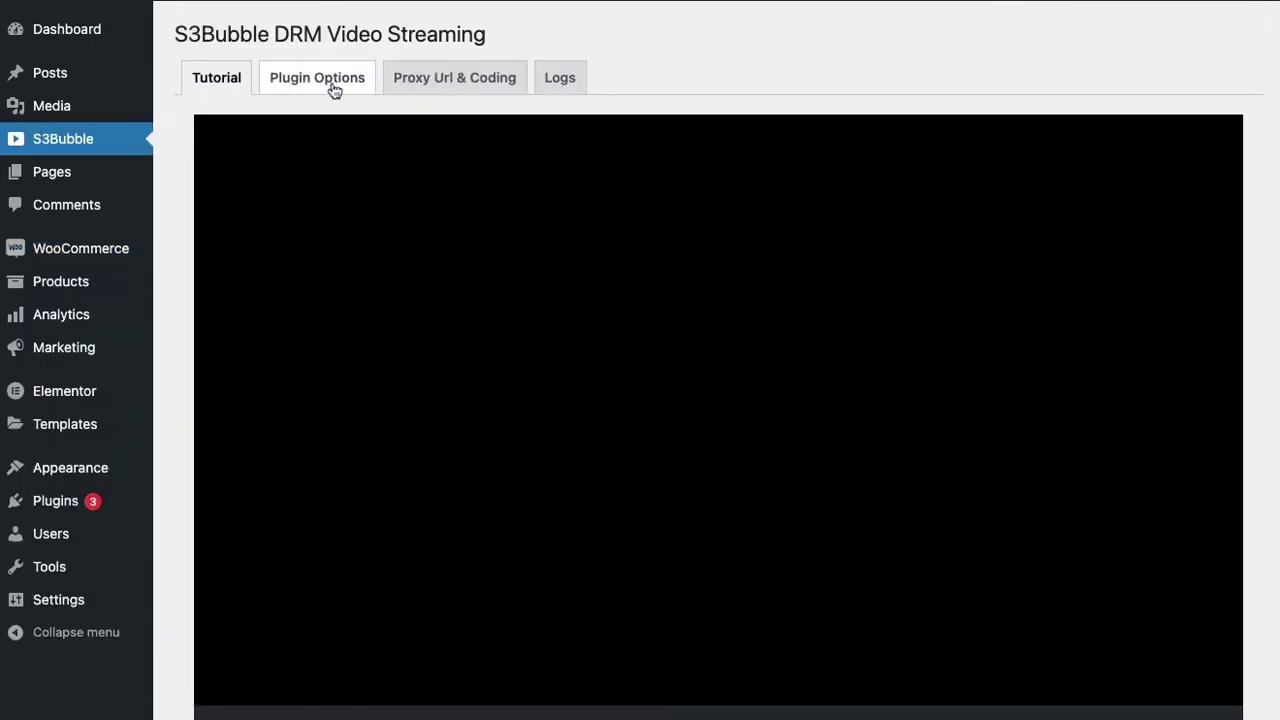
- Open the S3Bubble Plugin Options tab and scroll down to Save Changes
{"action": "left_click", "coordinate": [325, 84]}
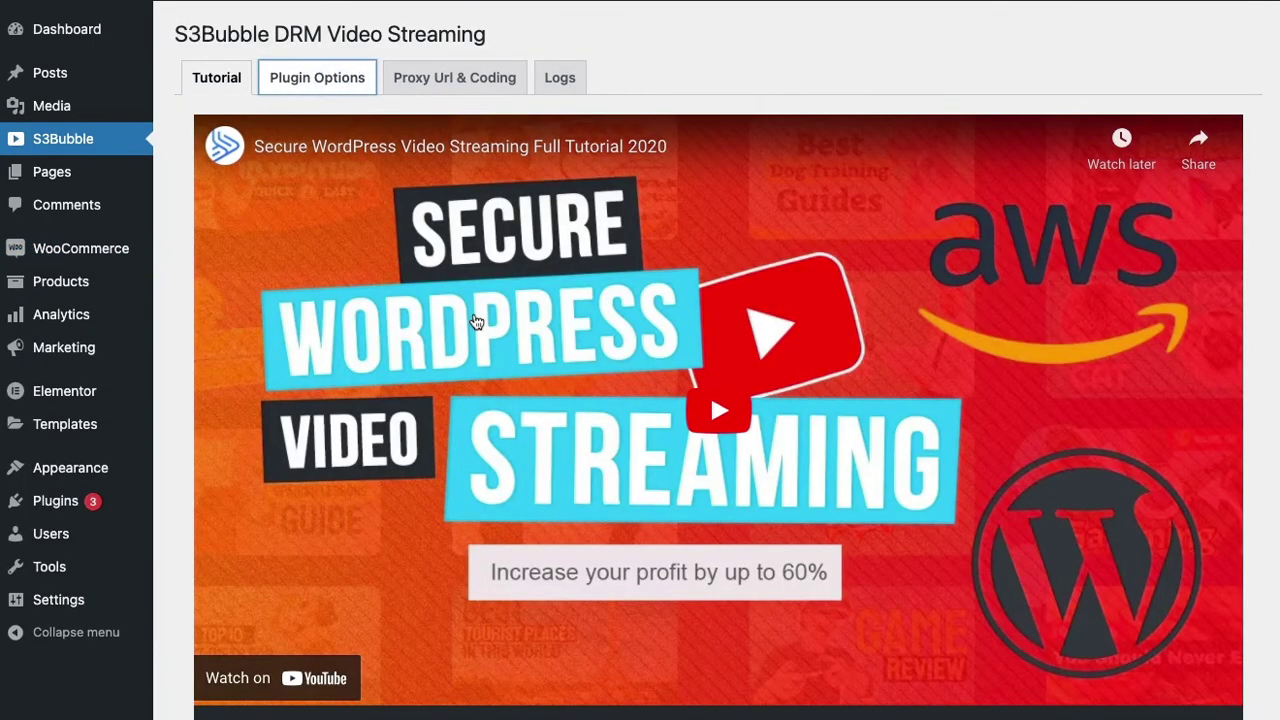
{"action": "scroll", "coordinate": [476, 320], "scroll_direction": "down", "scroll_amount": 5}
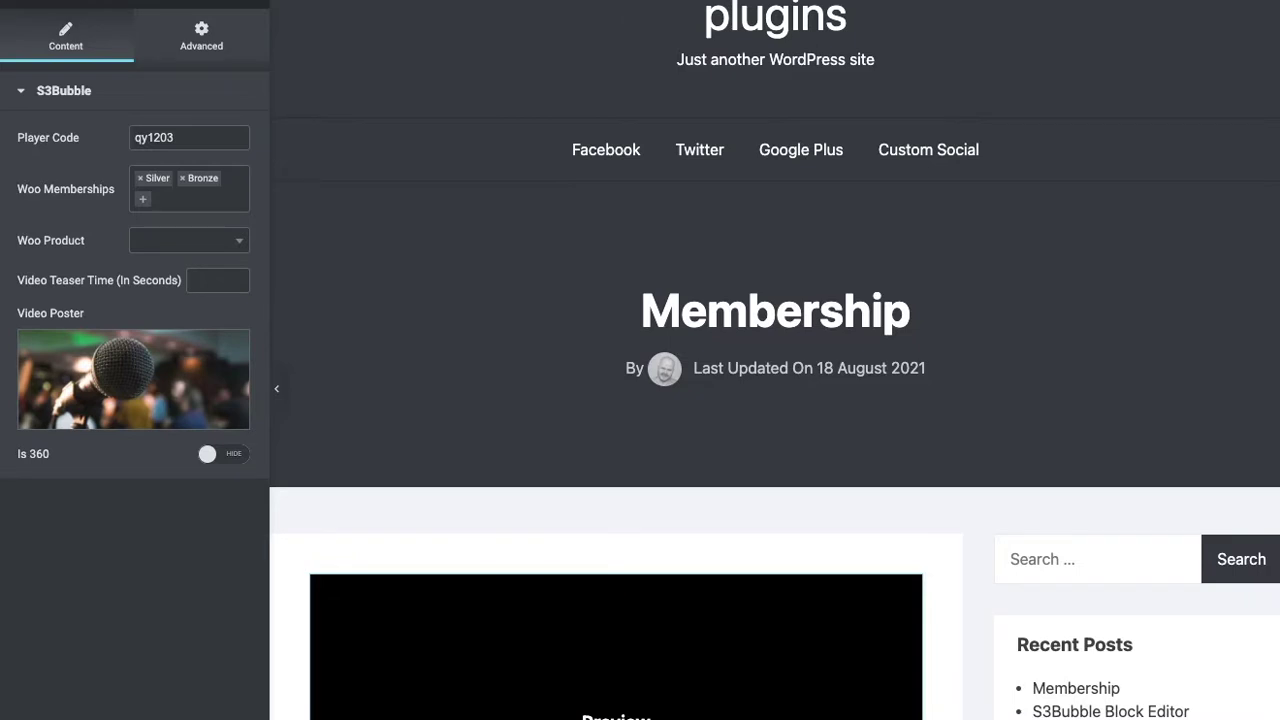
- Replace Silver and Bronze with Gold in Woo Memberships and set the teaser time to 10
{"action": "left_click", "coordinate": [183, 180]}
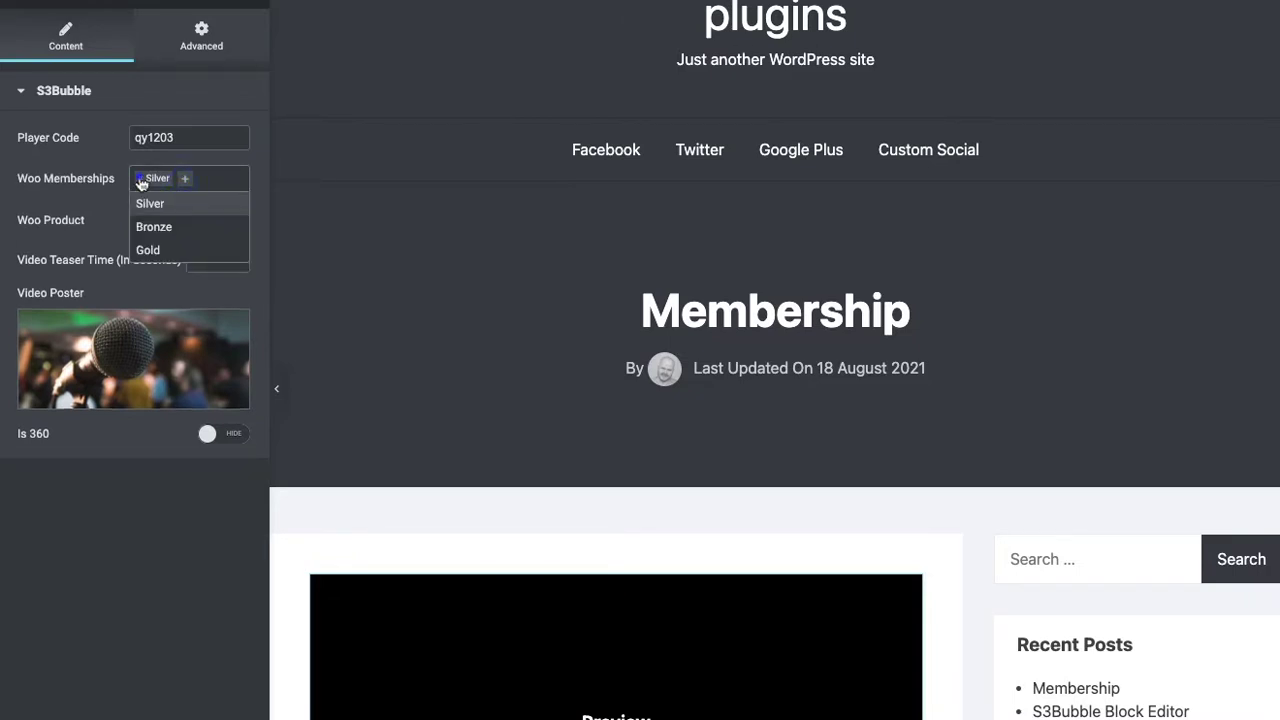
{"action": "left_click", "coordinate": [140, 179]}
{"action": "key", "text": "Escape"}
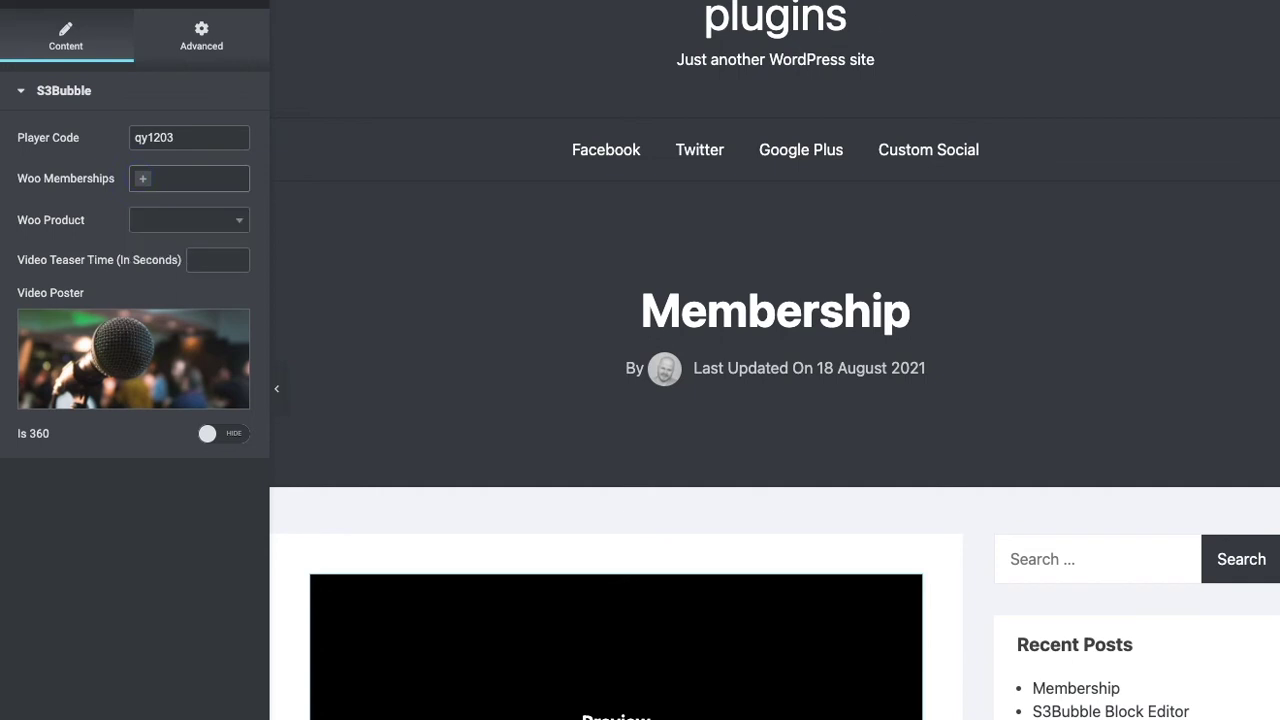
{"action": "left_click", "coordinate": [145, 182]}
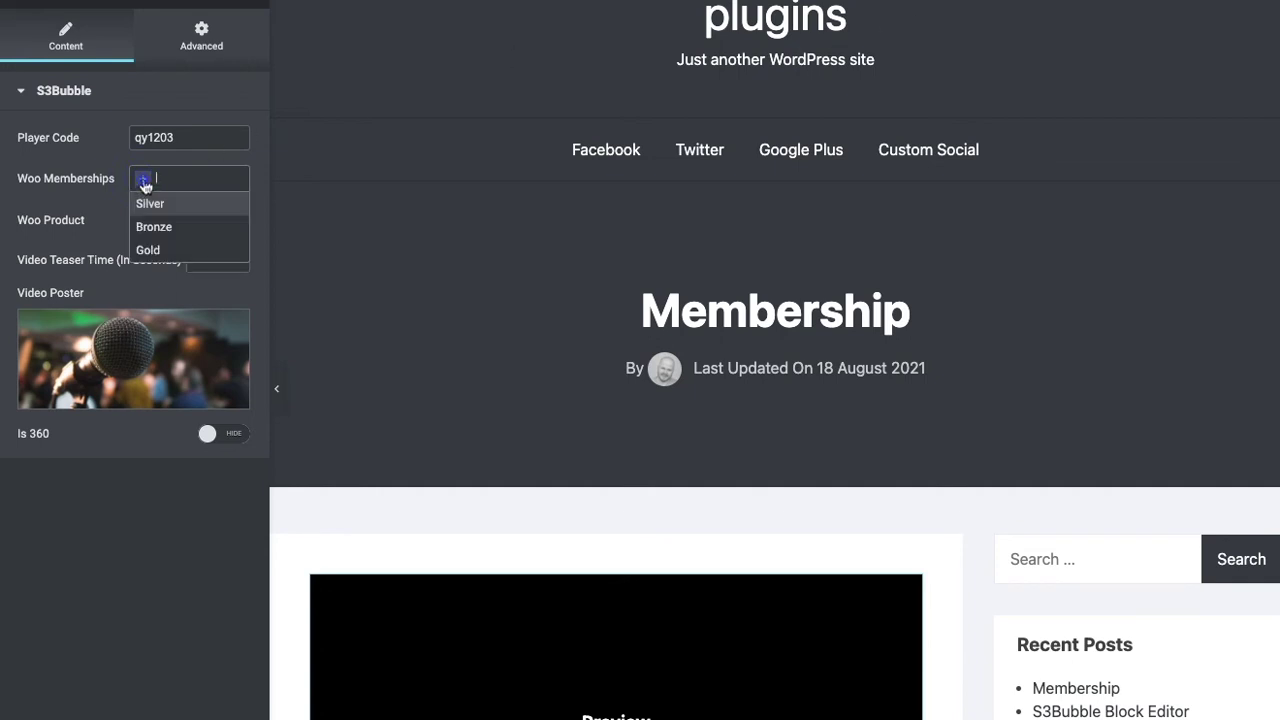
{"action": "left_click", "coordinate": [150, 247]}
{"action": "left_click", "coordinate": [199, 259]}
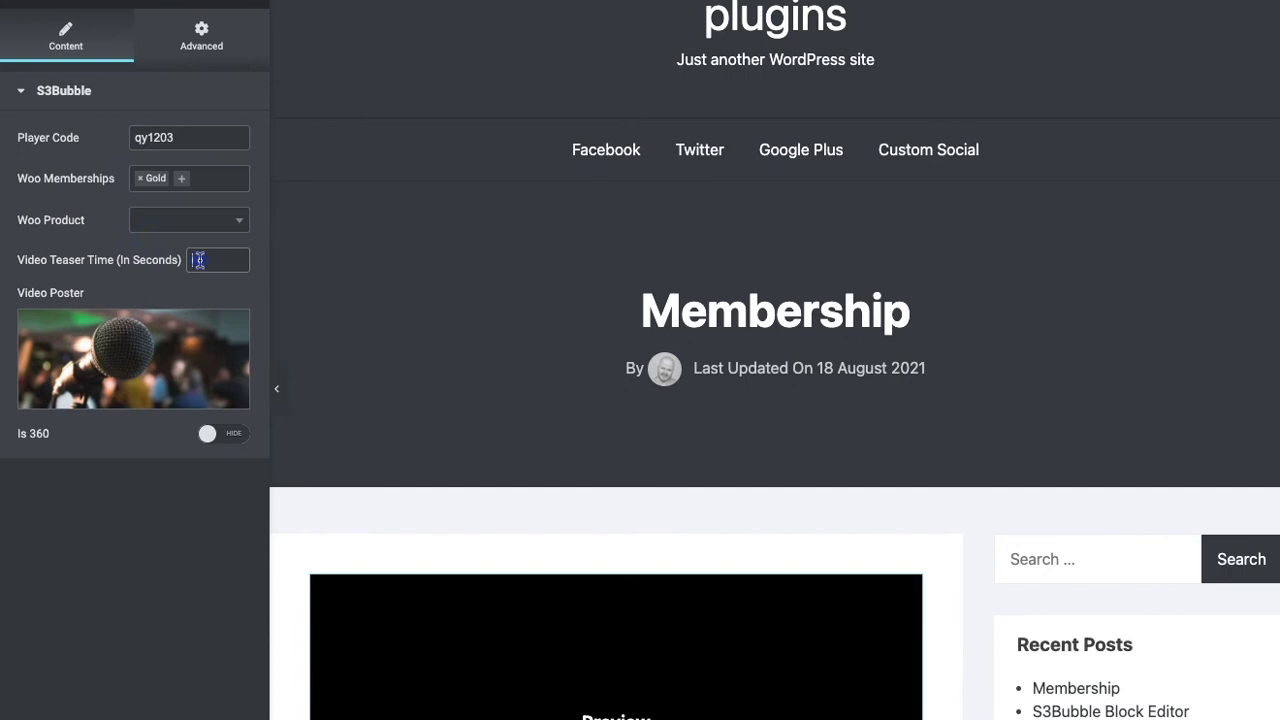
{"action": "type", "text": "0"}
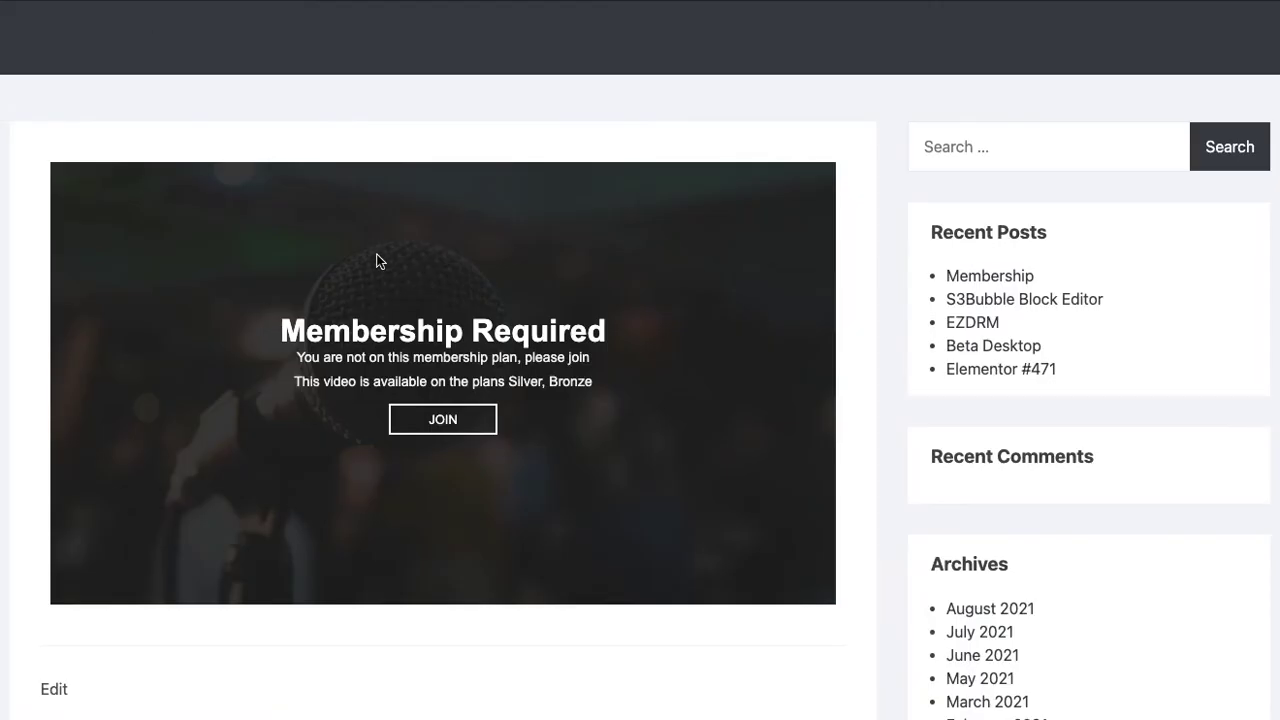
- Play the restricted Membership page video and skip ahead to about 30 seconds
{"action": "left_click", "coordinate": [516, 382]}
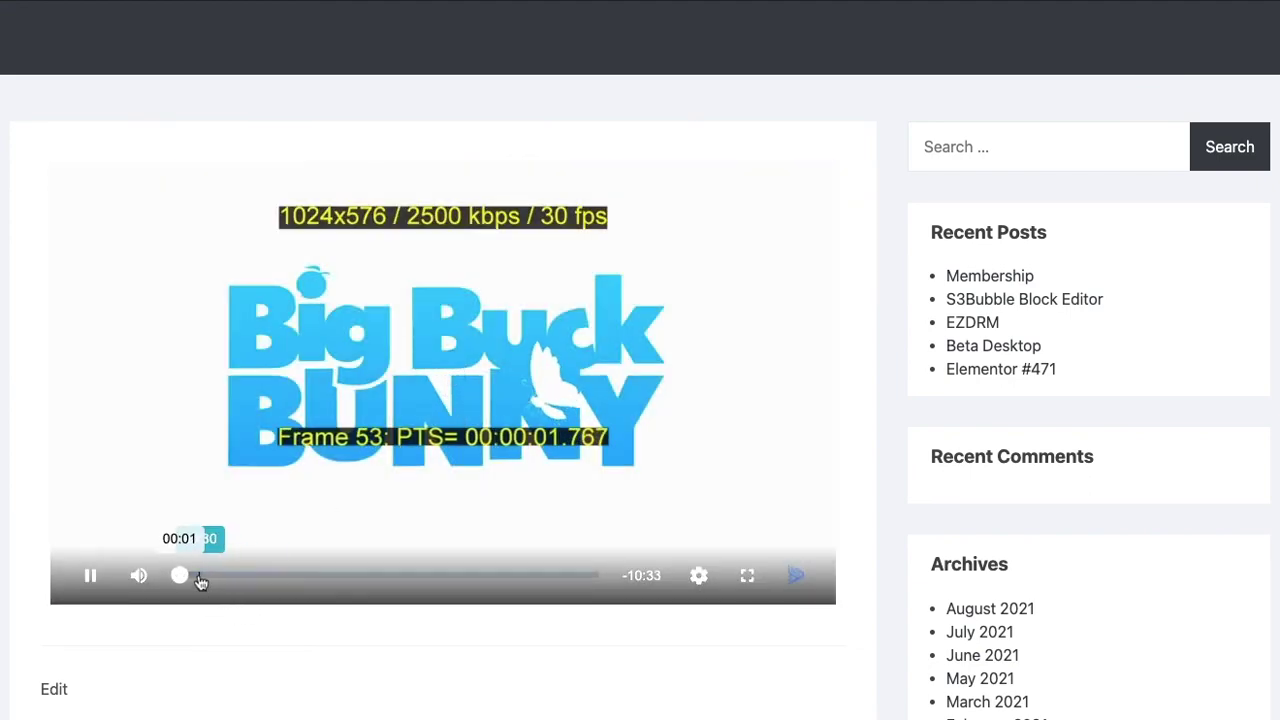
{"action": "left_click", "coordinate": [199, 576]}
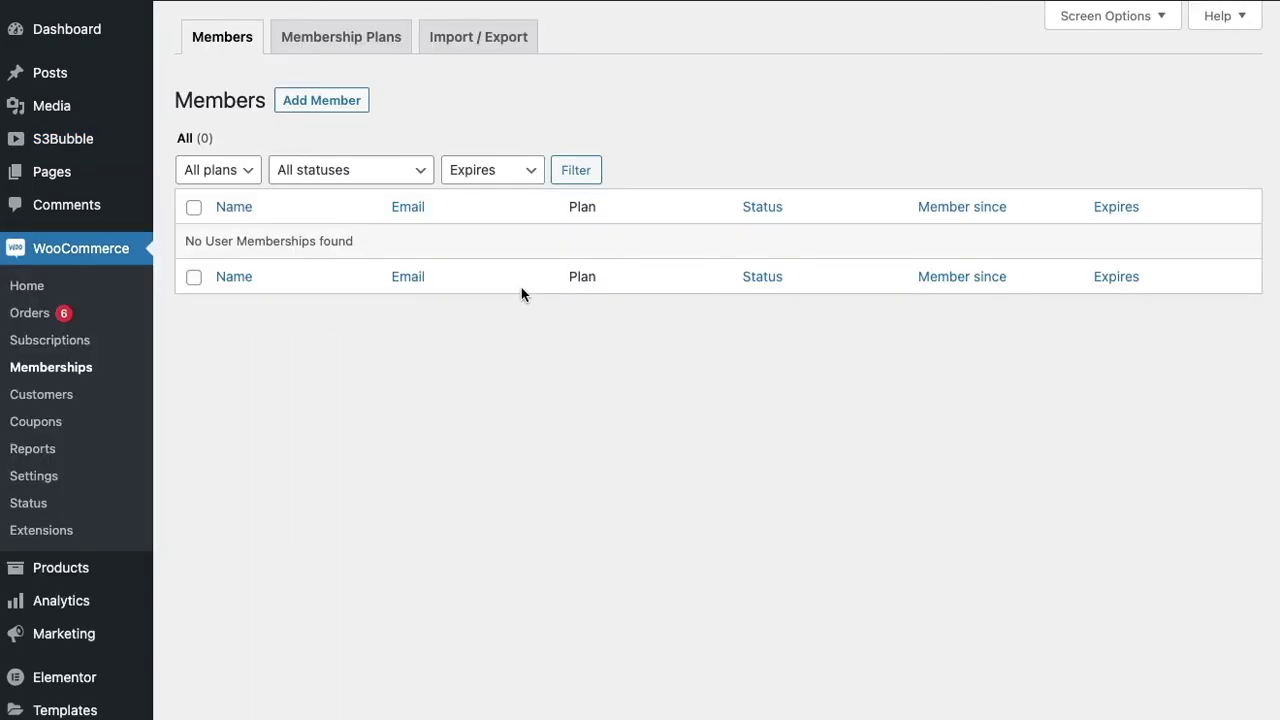
- Add an existing user as an active Gold plan member and save
{"action": "left_click", "coordinate": [352, 100]}
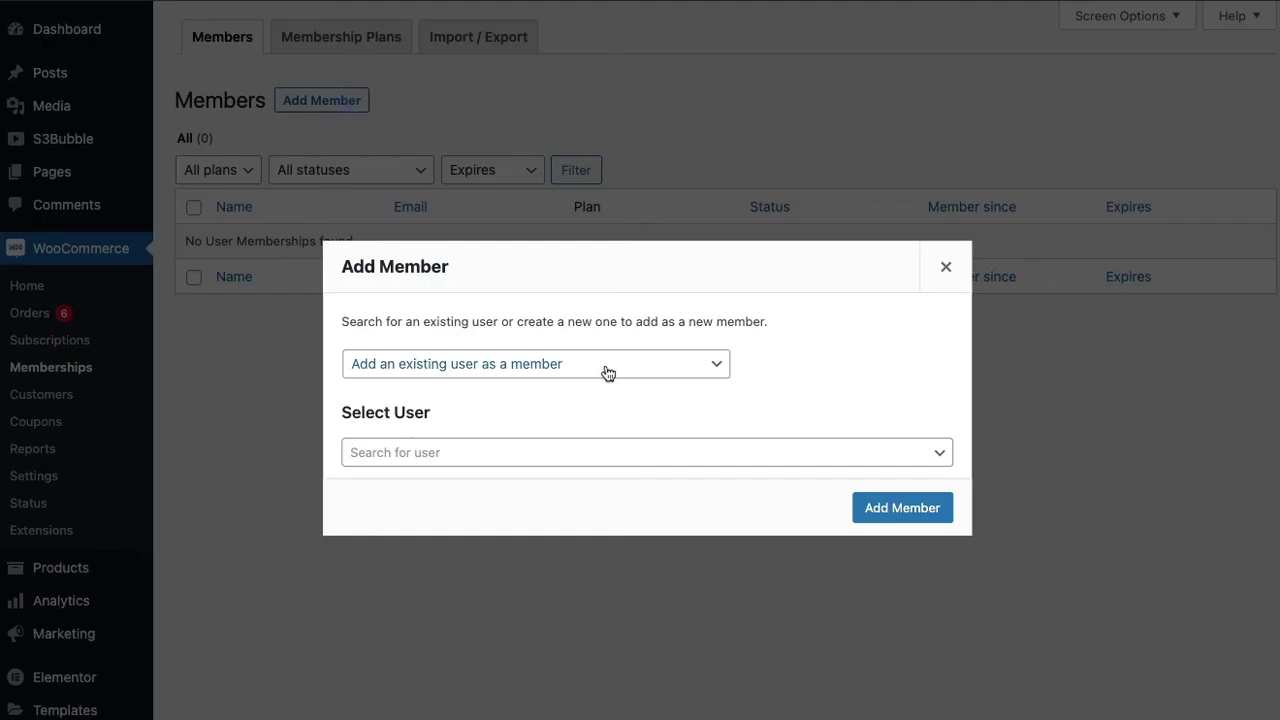
{"action": "left_click", "coordinate": [605, 368]}
{"action": "left_click", "coordinate": [800, 311]}
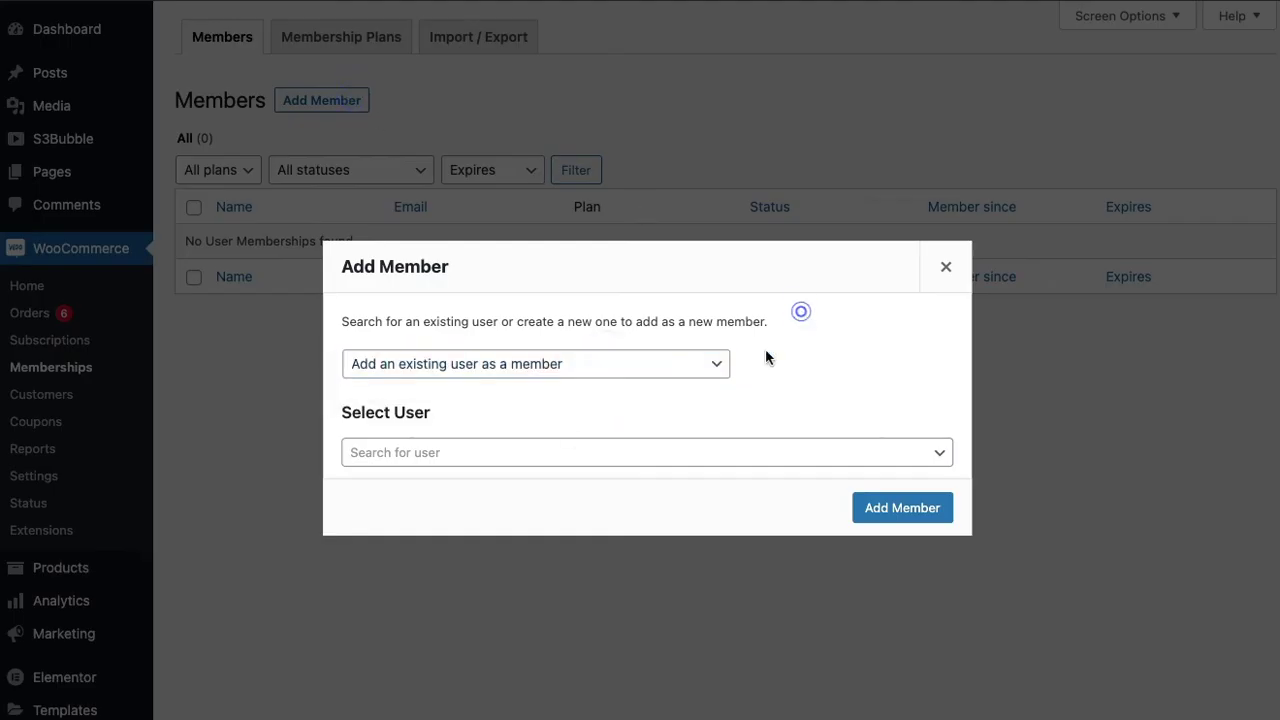
{"action": "left_click", "coordinate": [565, 453]}
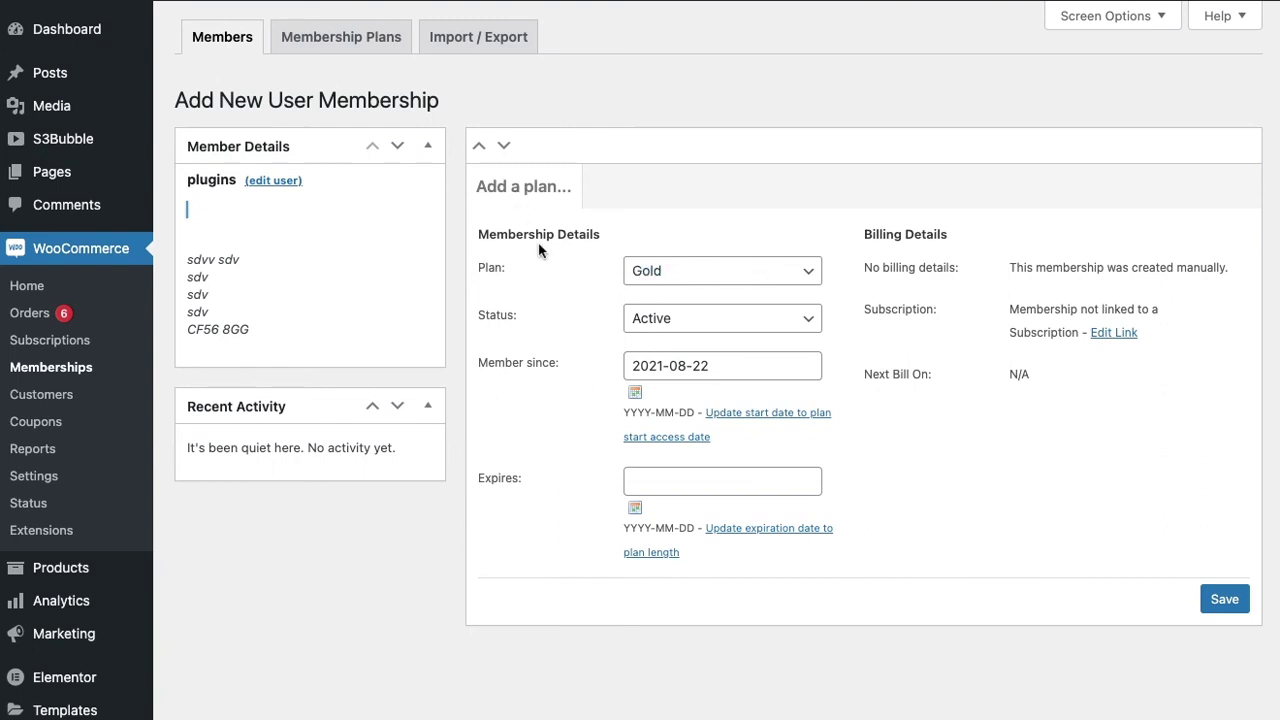
{"action": "left_click", "coordinate": [1220, 602]}
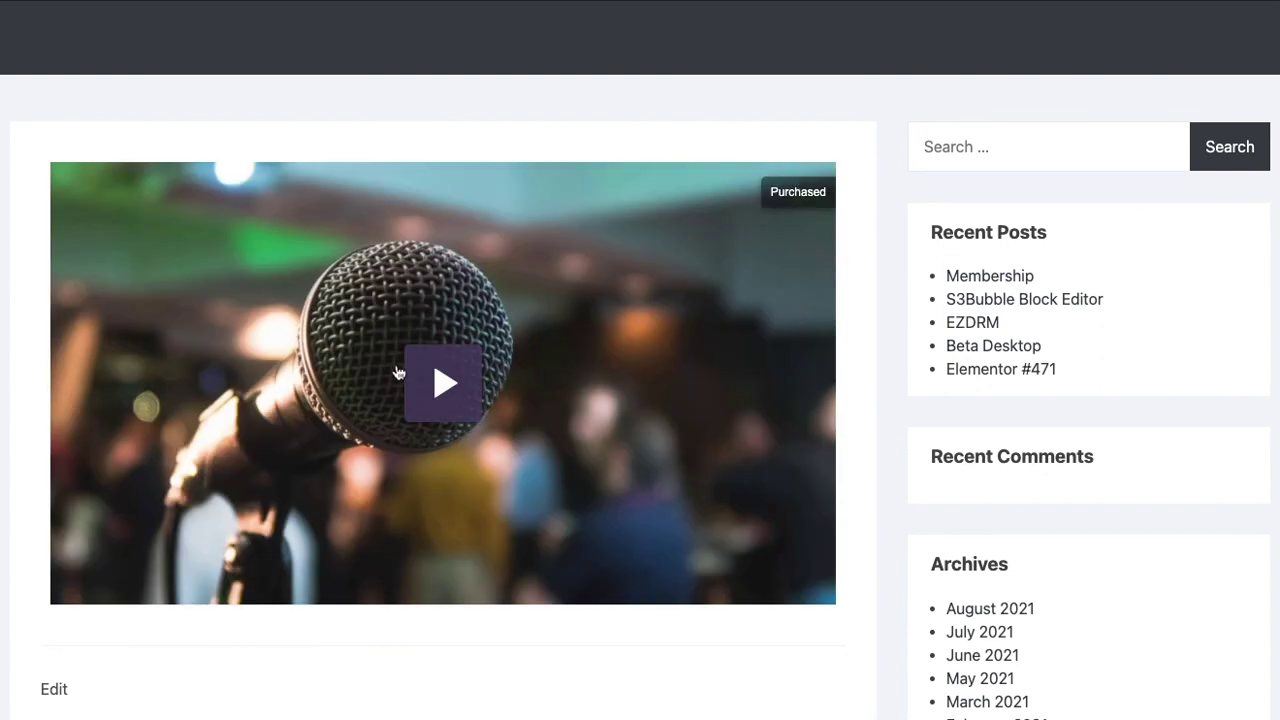
- Play the now-unlocked Membership page video, then pause it
{"action": "left_click", "coordinate": [440, 380]}
{"action": "left_click", "coordinate": [90, 575]}
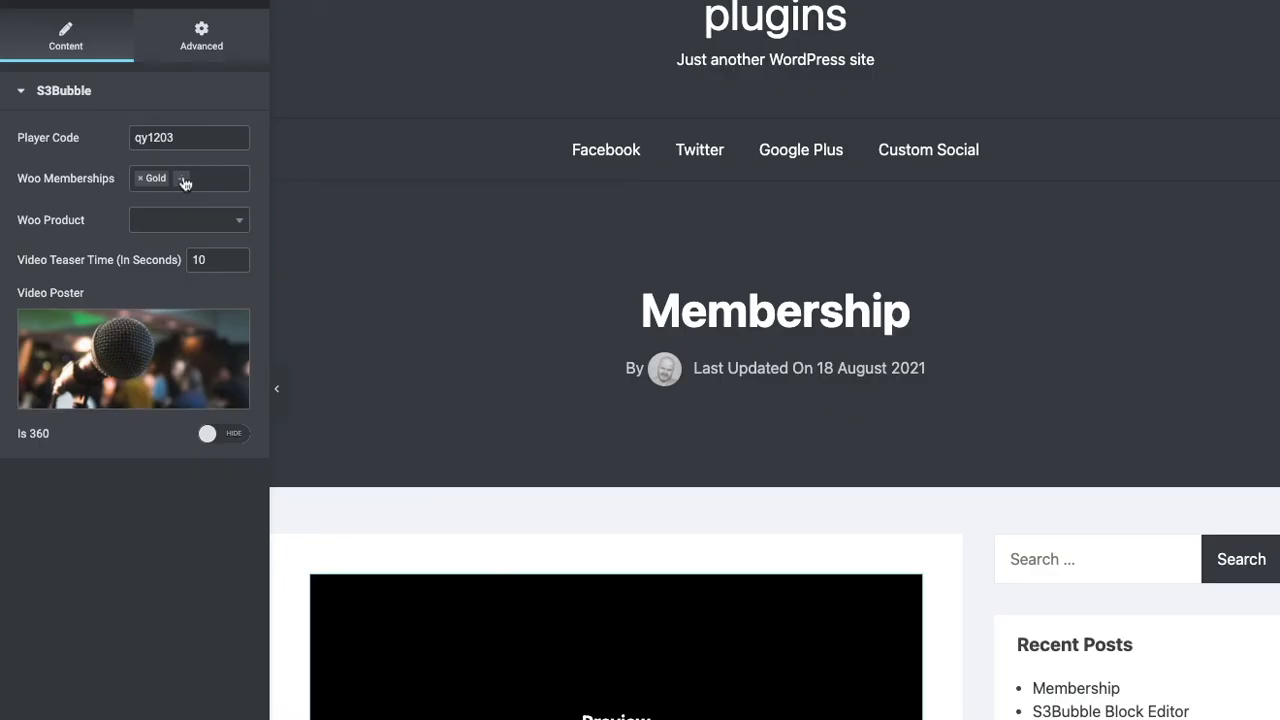
- Add Bronze and Silver alongside Gold in the Woo Memberships field
{"action": "left_click", "coordinate": [186, 181]}
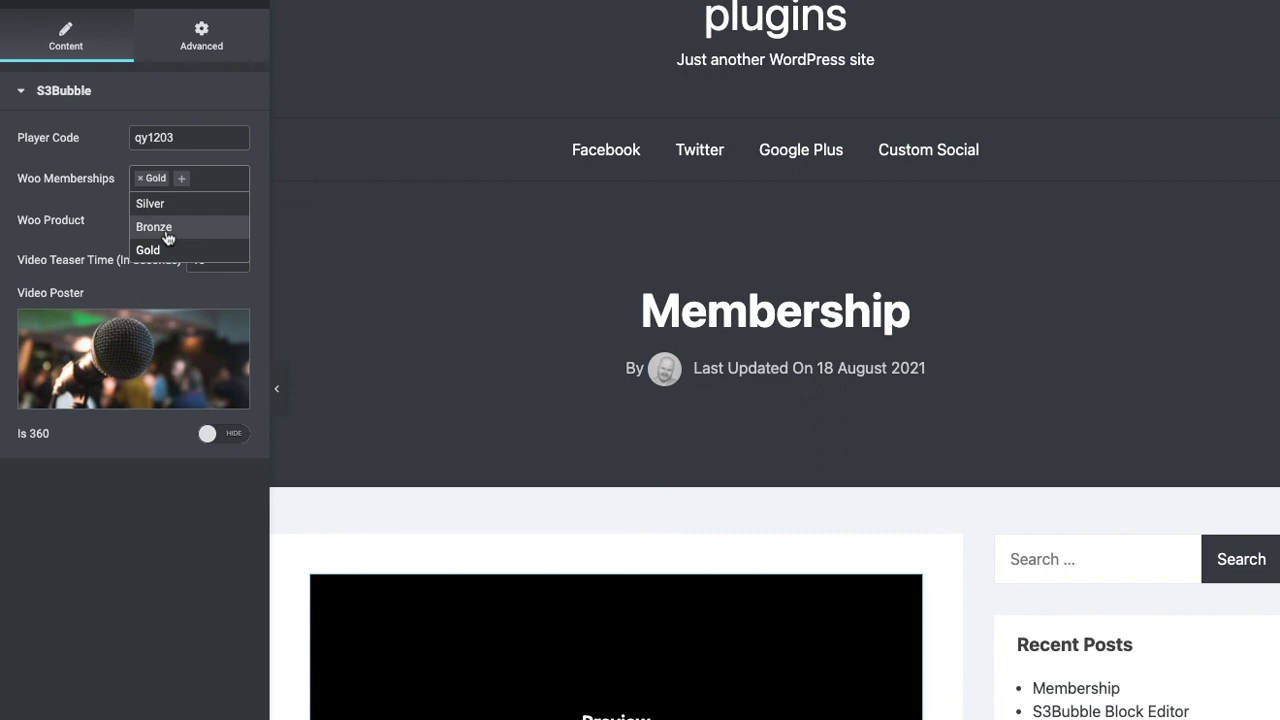
{"action": "left_click", "coordinate": [155, 227]}
{"action": "left_click", "coordinate": [237, 184]}
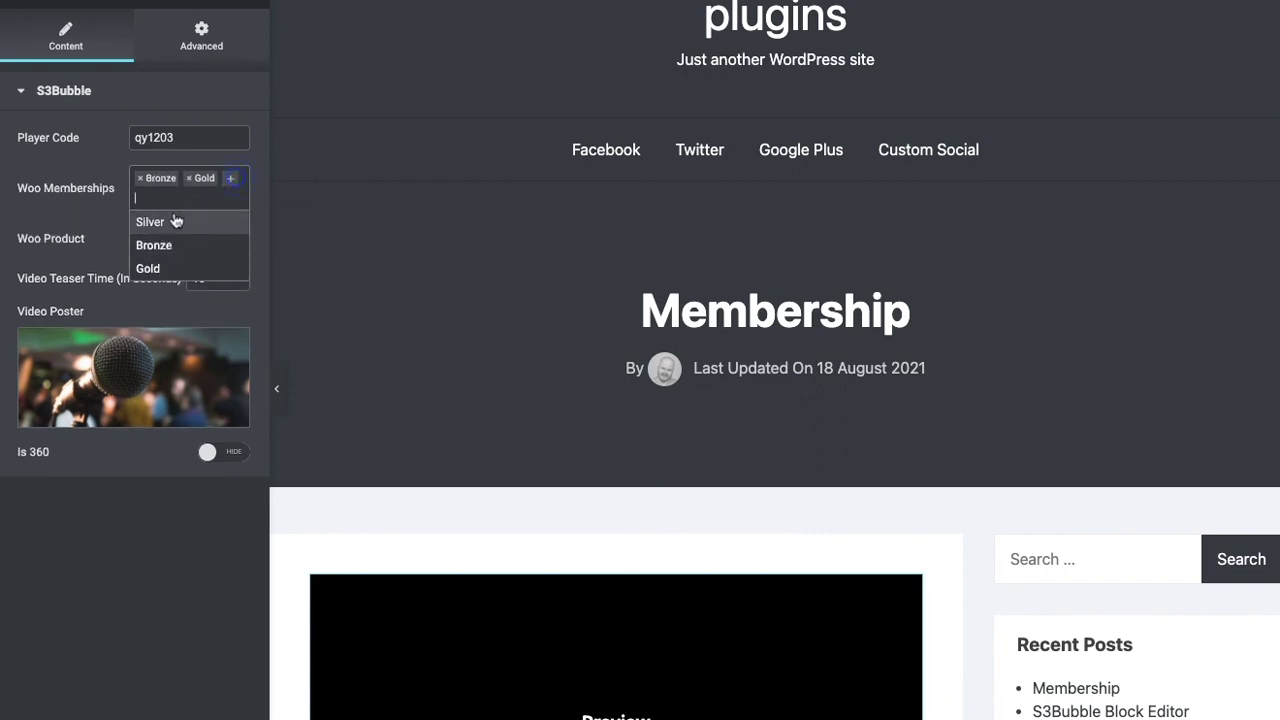
{"action": "left_click", "coordinate": [172, 217]}
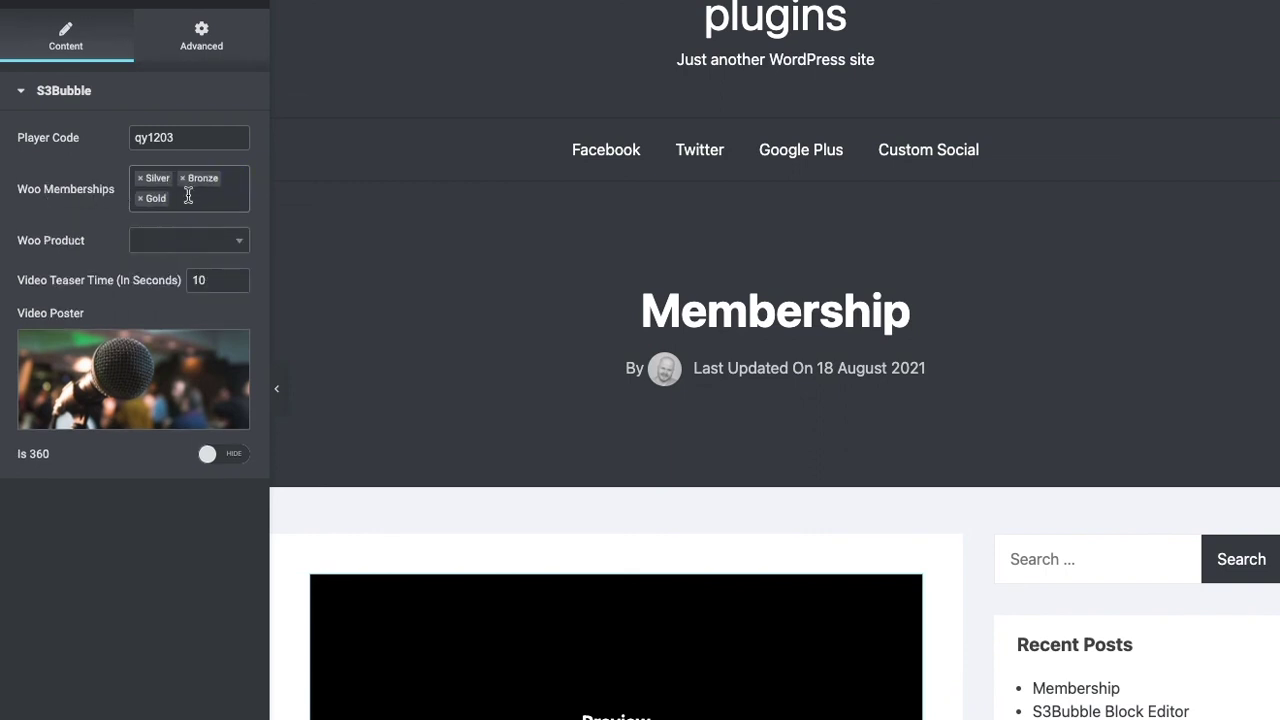